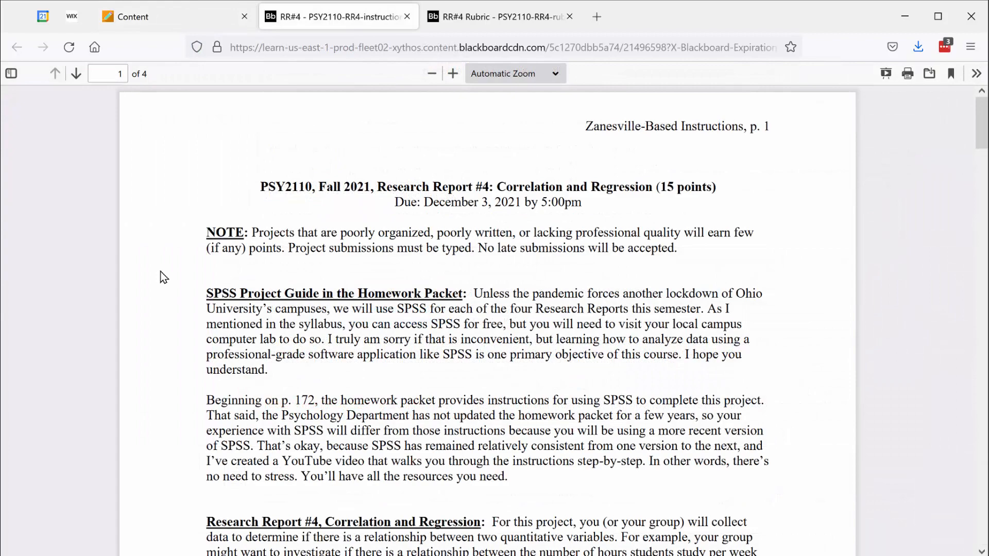
Read through the Research Report #4 instructions on data collection, the introduction and the correlational analysis
{"action": "scroll", "coordinate": [163, 278], "scroll_direction": "down", "scroll_amount": 6}
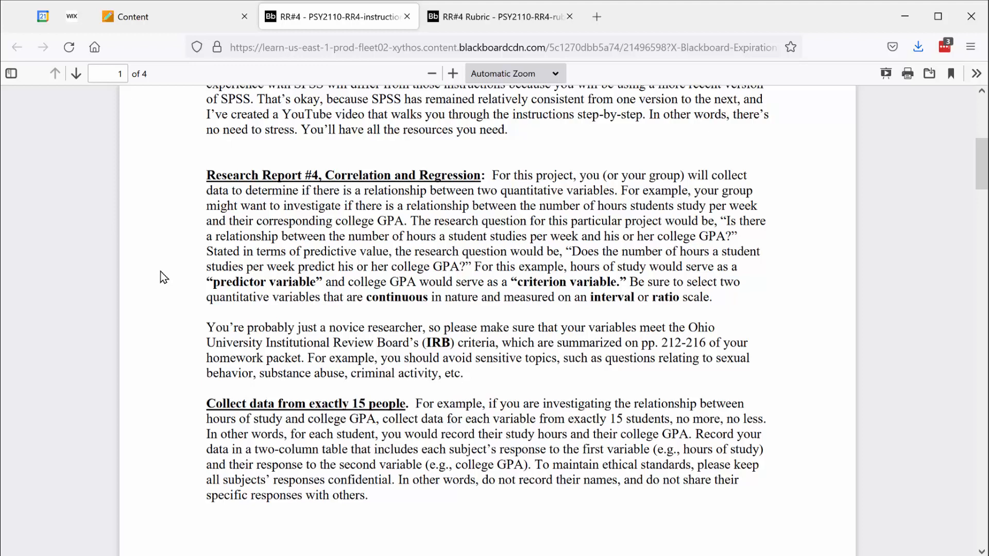
{"action": "scroll", "coordinate": [164, 279], "scroll_direction": "down", "scroll_amount": 10}
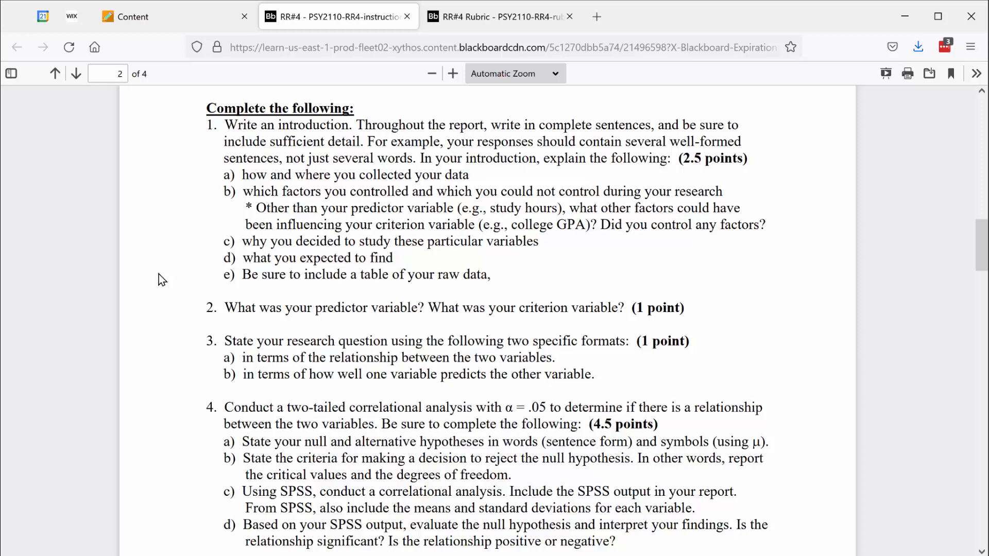
{"action": "scroll", "coordinate": [161, 280], "scroll_direction": "down", "scroll_amount": 5}
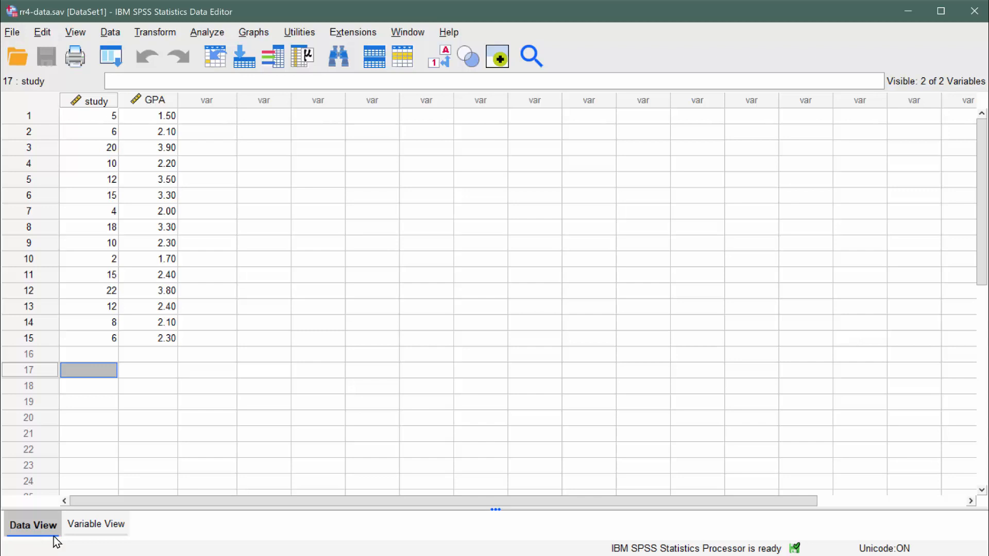
Set the GPA variable's measurement level to Scale in the variable definitions, and return to the data
{"action": "left_click", "coordinate": [85, 530]}
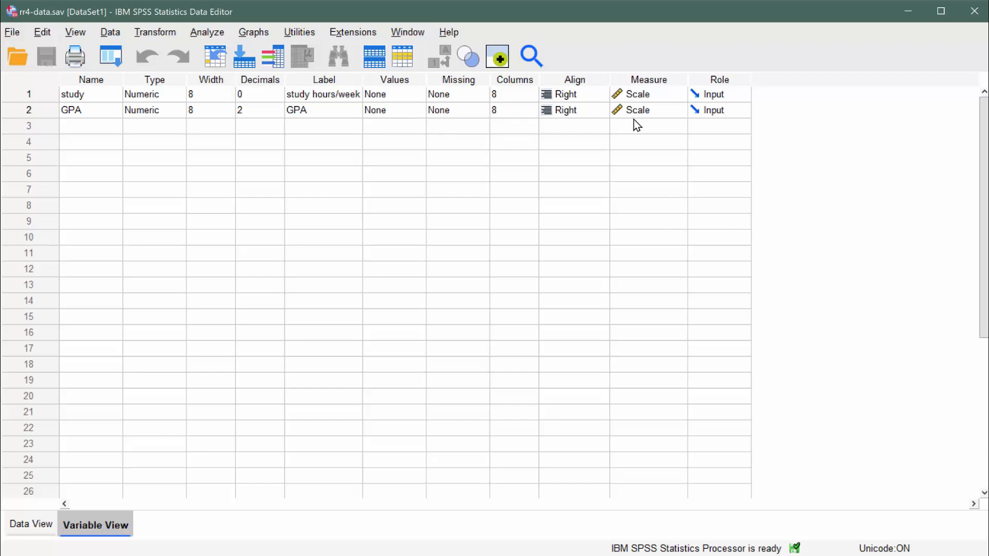
{"action": "left_click", "coordinate": [650, 110]}
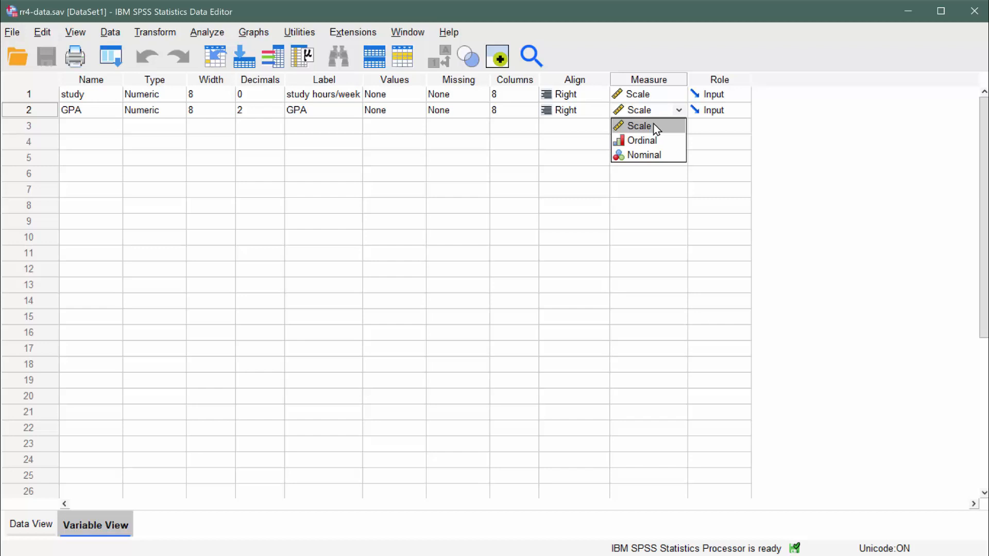
{"action": "left_click", "coordinate": [656, 127]}
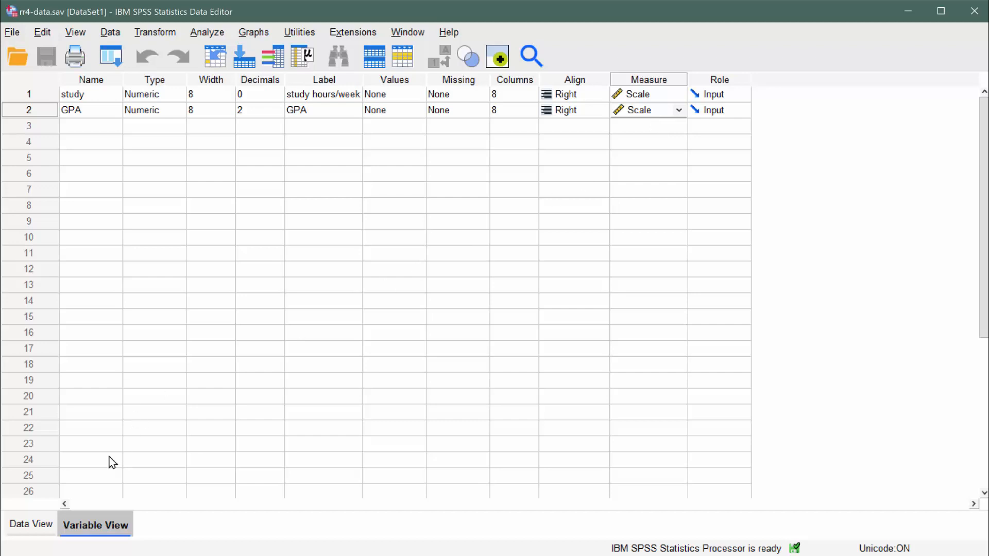
{"action": "left_click", "coordinate": [20, 529]}
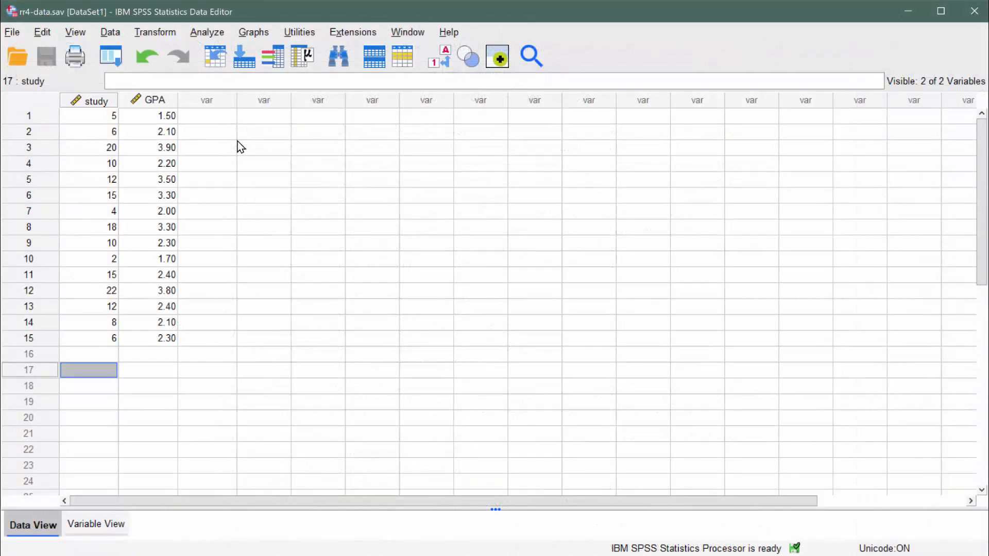
Set up a linear regression with study hours/week as the independent variable and GPA as the dependent variable
{"action": "left_click", "coordinate": [197, 33]}
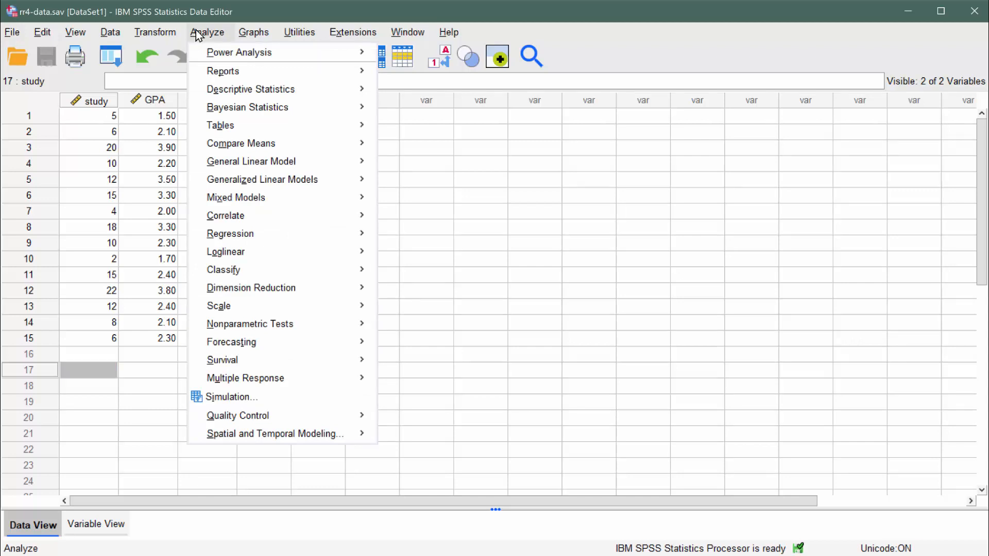
{"action": "mouse_move", "coordinate": [234, 146]}
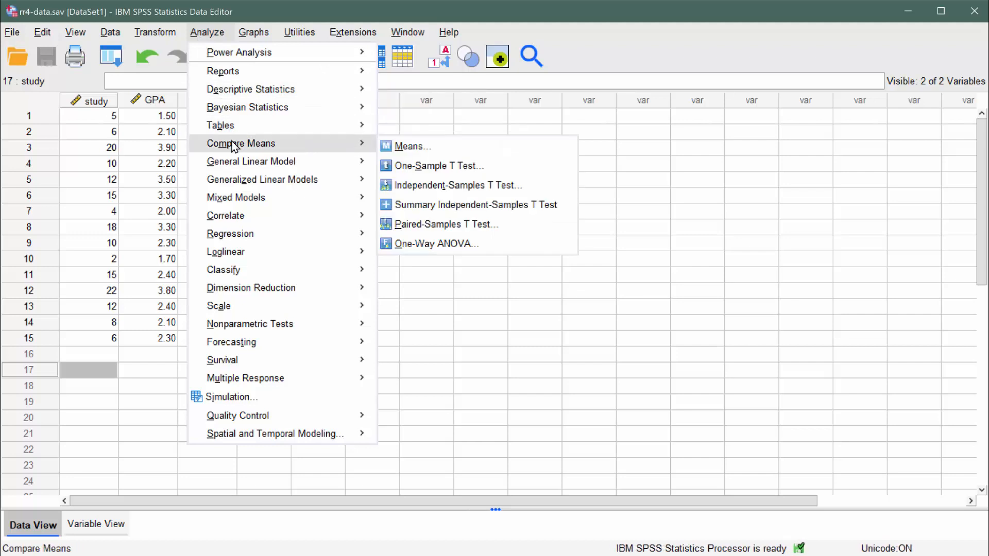
{"action": "mouse_move", "coordinate": [241, 218]}
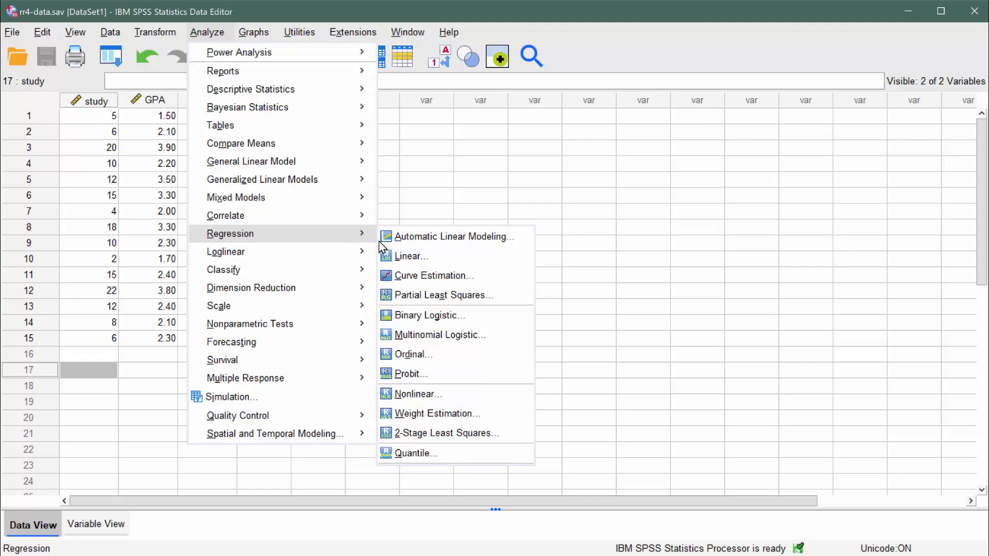
{"action": "left_click", "coordinate": [434, 256]}
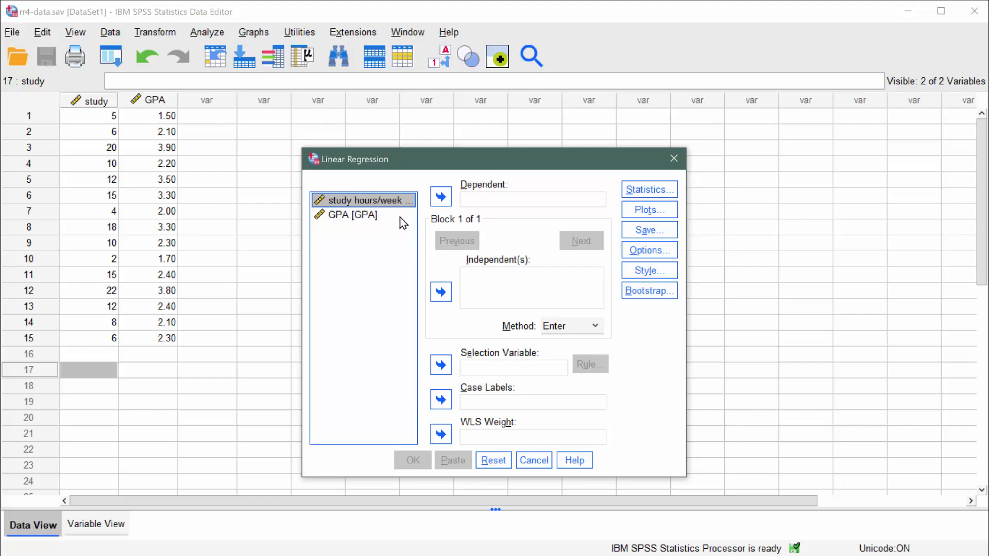
{"action": "left_click", "coordinate": [434, 292]}
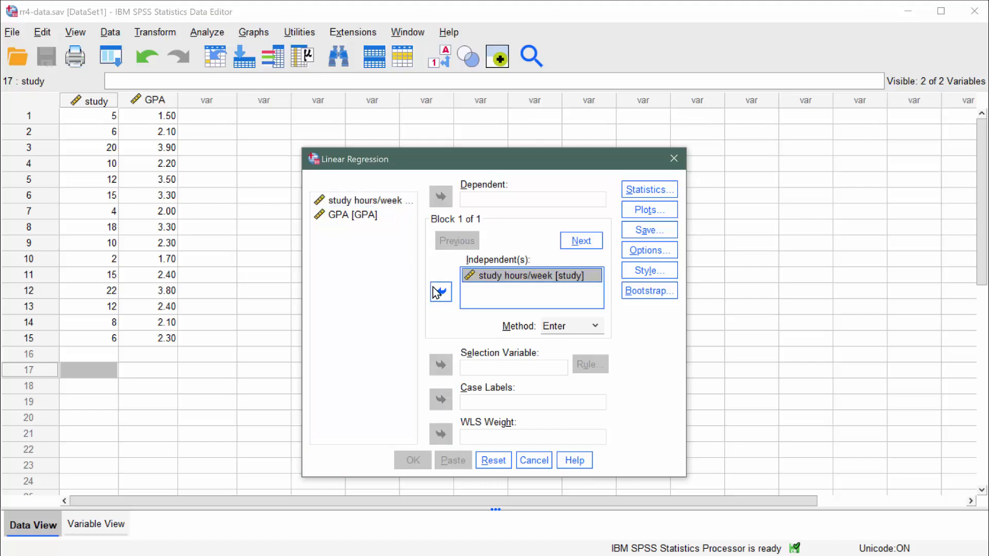
{"action": "left_click", "coordinate": [369, 216]}
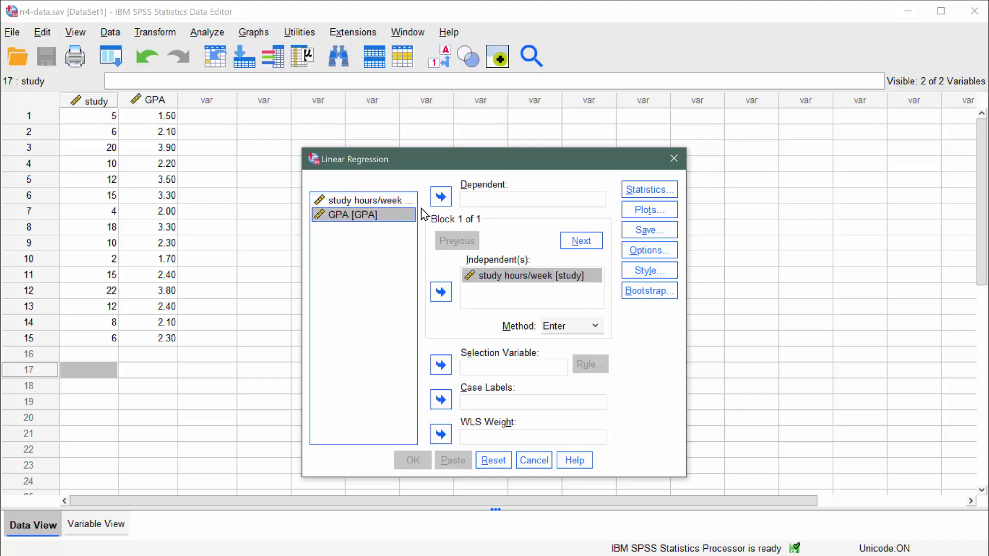
{"action": "left_click", "coordinate": [437, 201]}
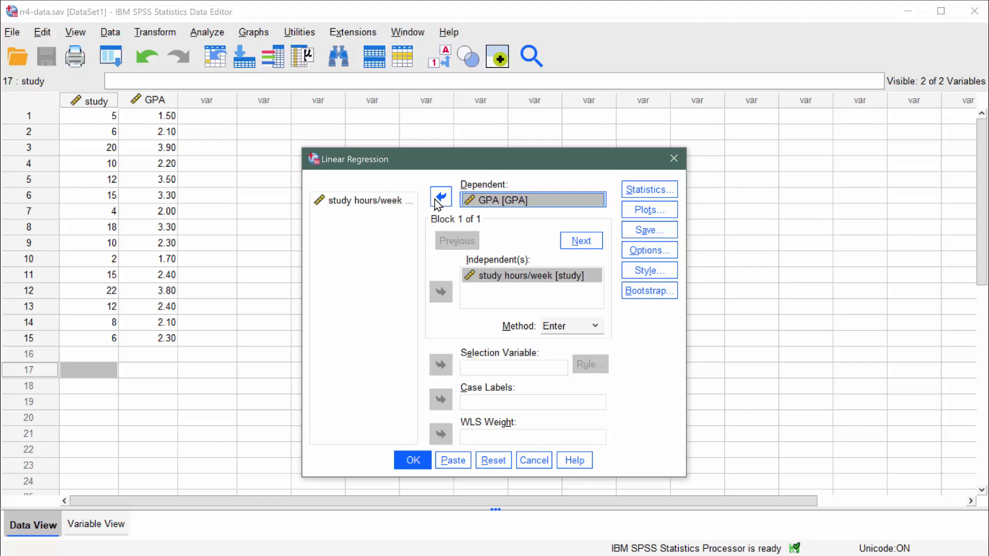
Add Descriptives to the statistics requested for the linear regression, without requesting any plots
{"action": "left_click", "coordinate": [631, 191]}
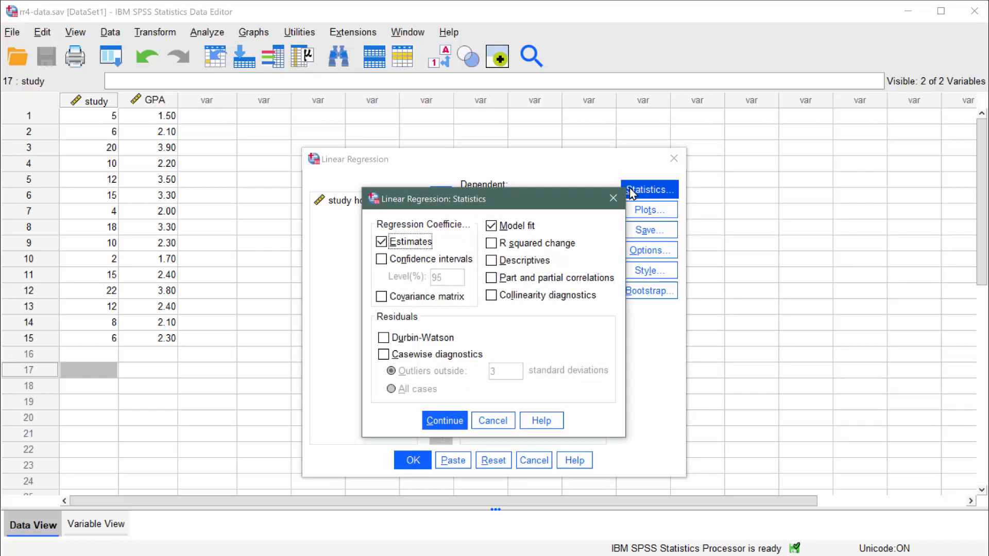
{"action": "left_click", "coordinate": [492, 262]}
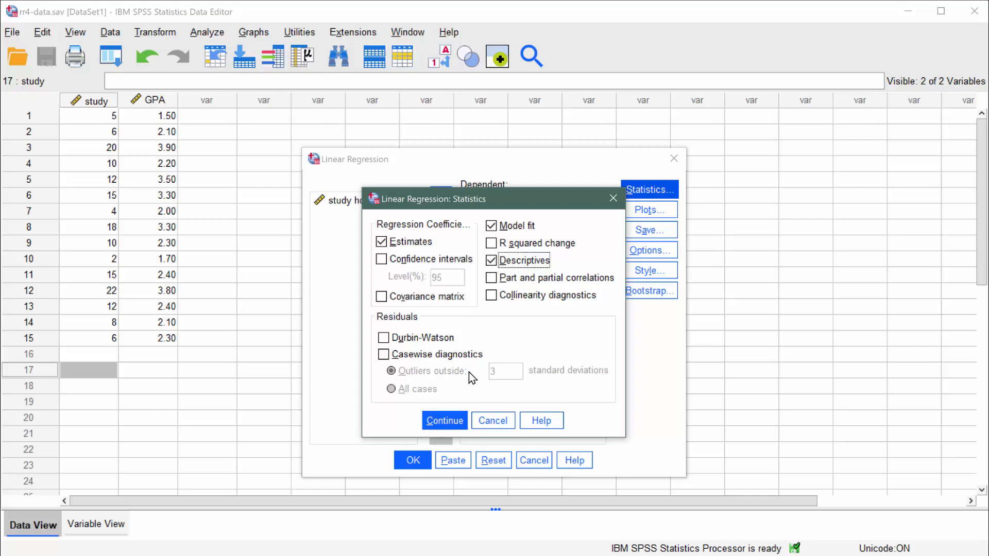
{"action": "left_click", "coordinate": [445, 421]}
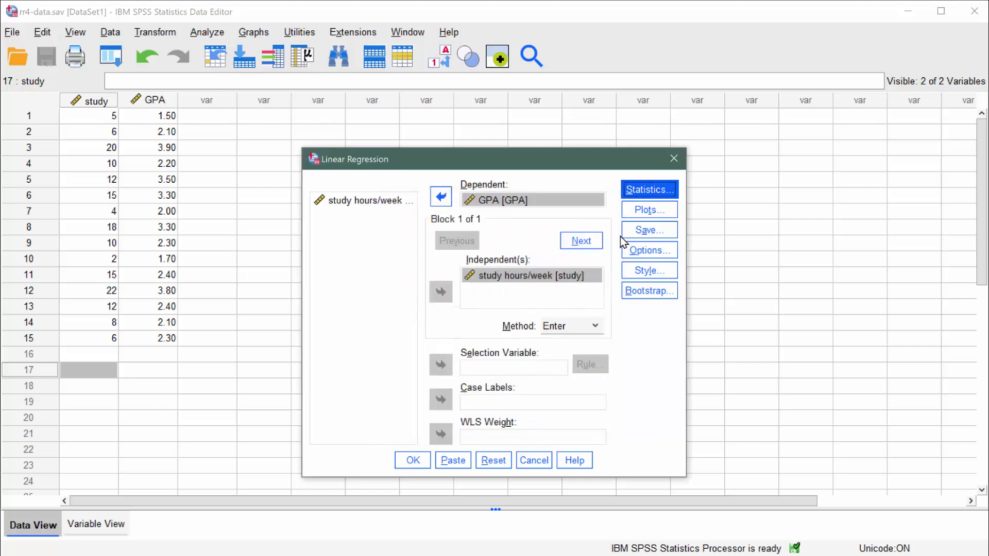
{"action": "left_click", "coordinate": [649, 212]}
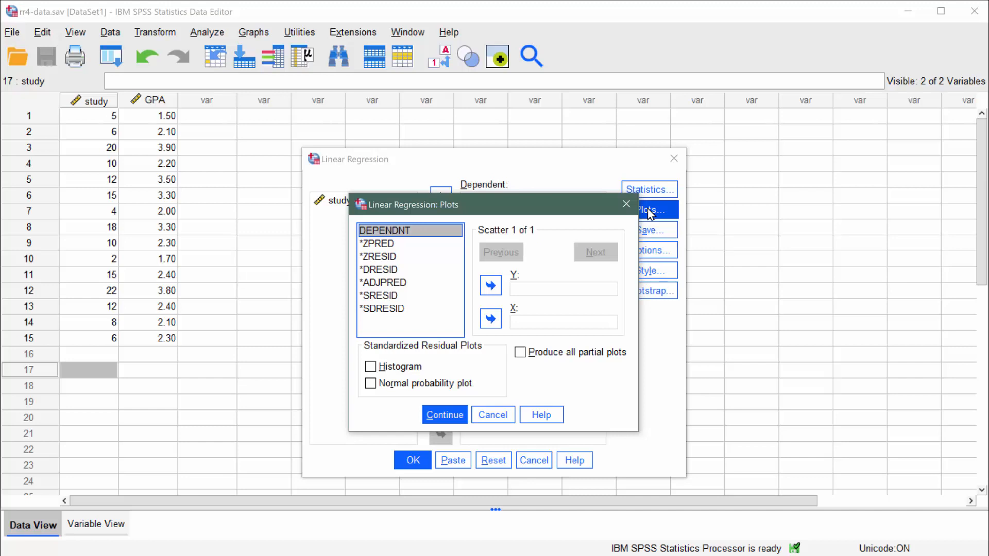
{"action": "left_click", "coordinate": [496, 415]}
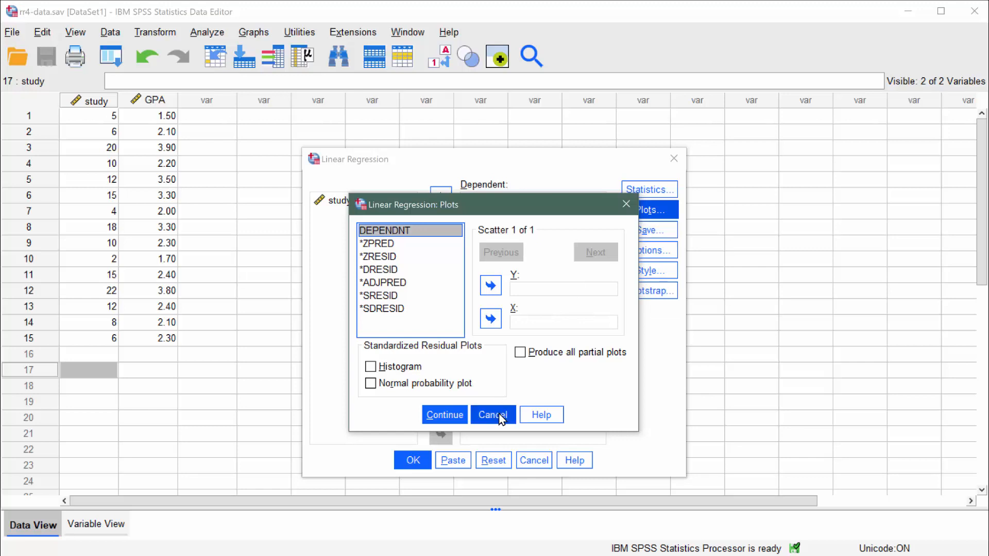
Request saving of the unstandardized predicted values and run the linear regression
{"action": "left_click", "coordinate": [635, 230]}
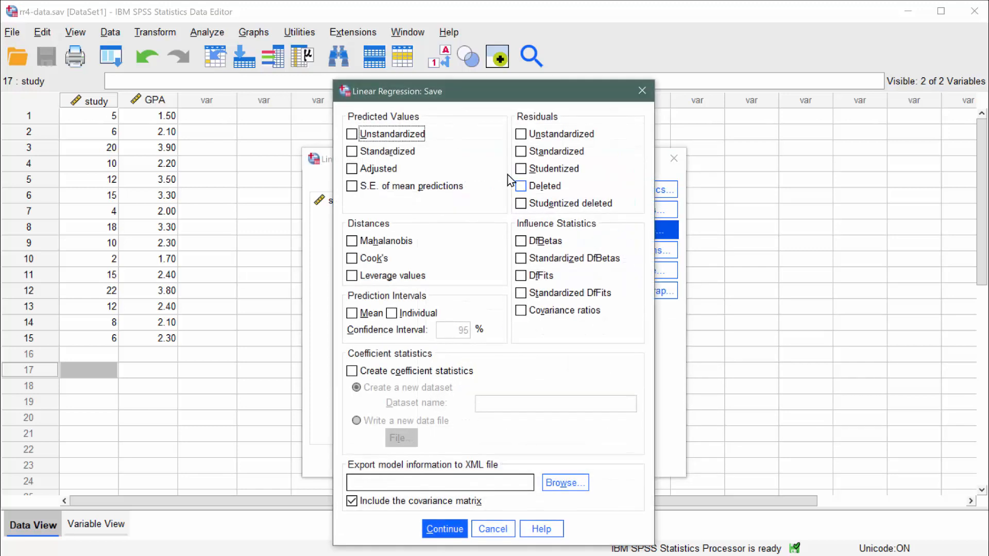
{"action": "left_click", "coordinate": [351, 135]}
{"action": "left_click", "coordinate": [437, 529]}
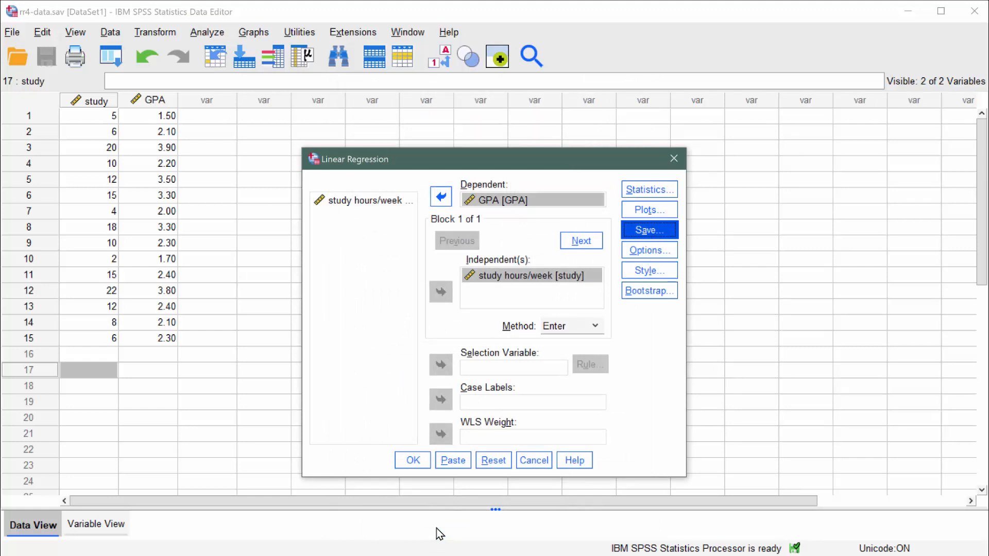
{"action": "left_click", "coordinate": [420, 466]}
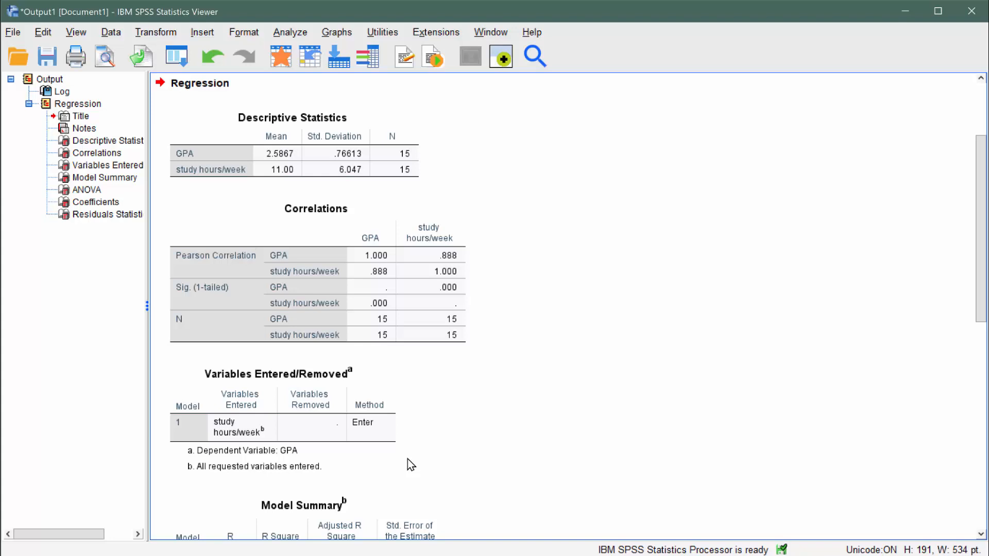
Delete the command syntax log above the regression results in the output
{"action": "scroll", "coordinate": [407, 459], "scroll_direction": "up", "scroll_amount": 3}
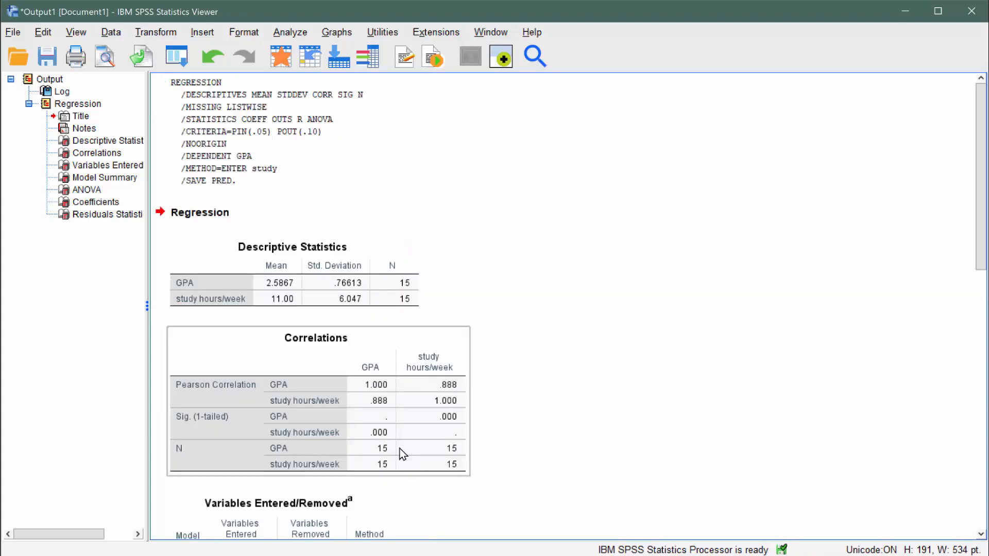
{"action": "left_click", "coordinate": [268, 135]}
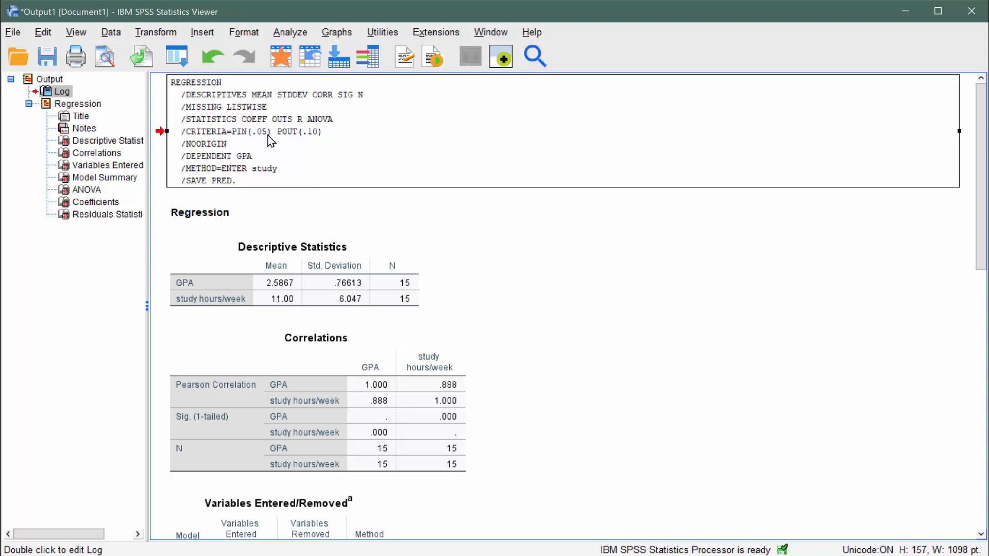
{"action": "key", "text": "Delete"}
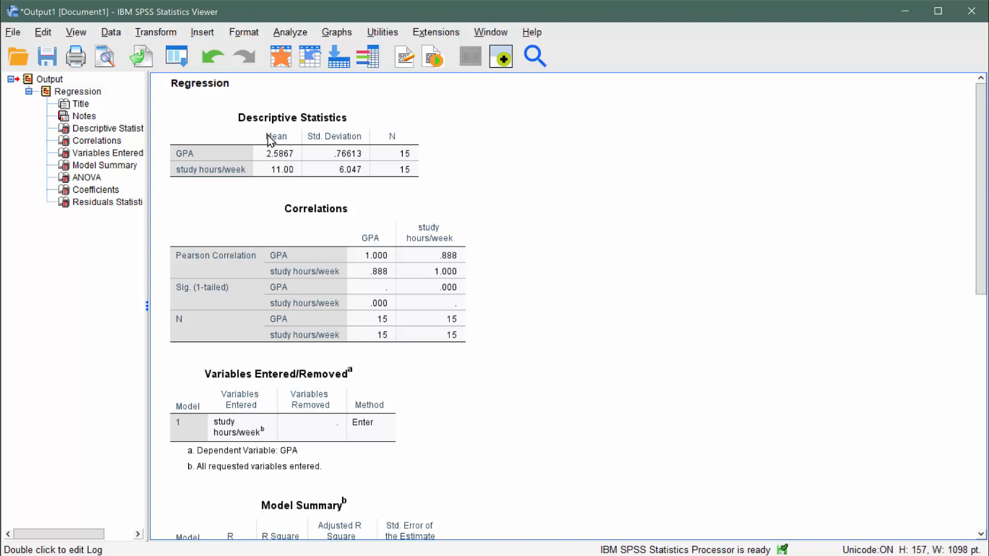
Delete the ANOVA and Residuals Statistics tables from the regression output
{"action": "scroll", "coordinate": [269, 139], "scroll_direction": "down", "scroll_amount": 10}
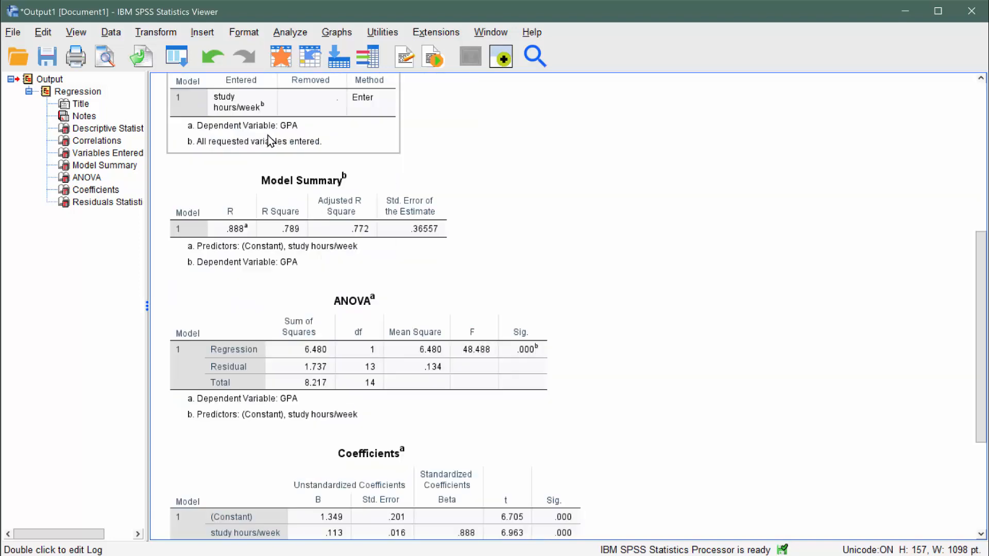
{"action": "left_click", "coordinate": [281, 149]}
{"action": "left_click", "coordinate": [336, 238]}
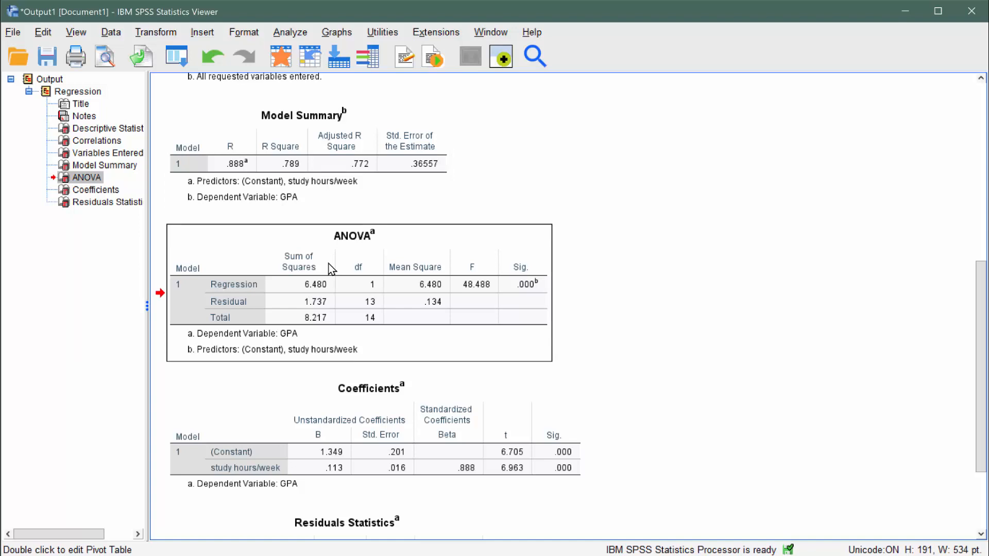
{"action": "key", "text": "Delete"}
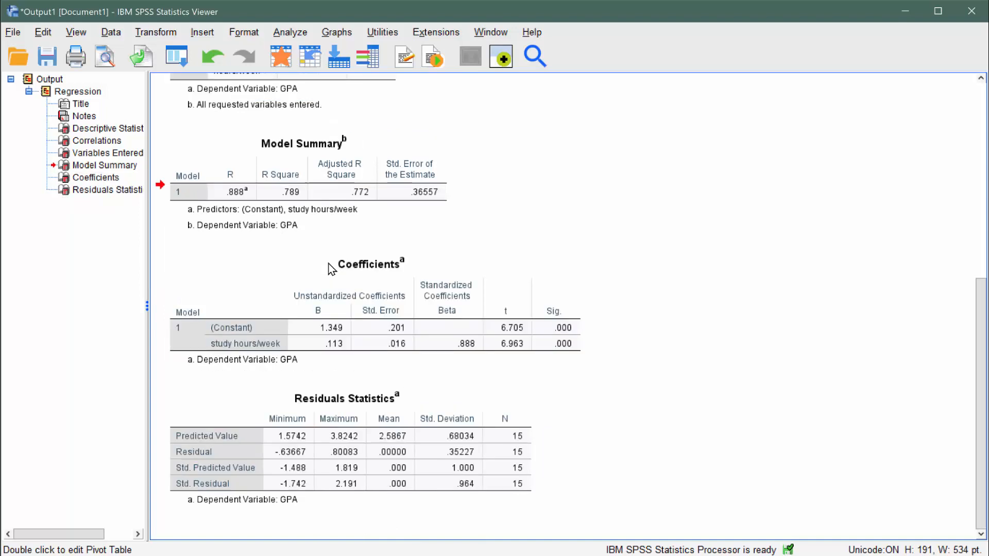
{"action": "left_click", "coordinate": [329, 445]}
{"action": "key", "text": "Delete"}
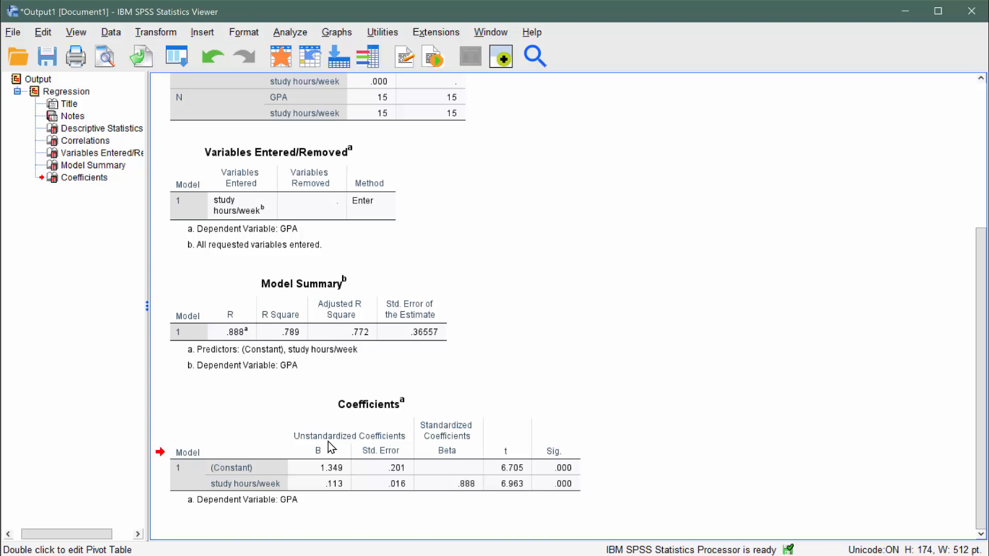
Examine the Correlations table, and continue through the Variables Entered/Removed, Model Summary and Coefficients tables
{"action": "scroll", "coordinate": [331, 448], "scroll_direction": "up", "scroll_amount": 3}
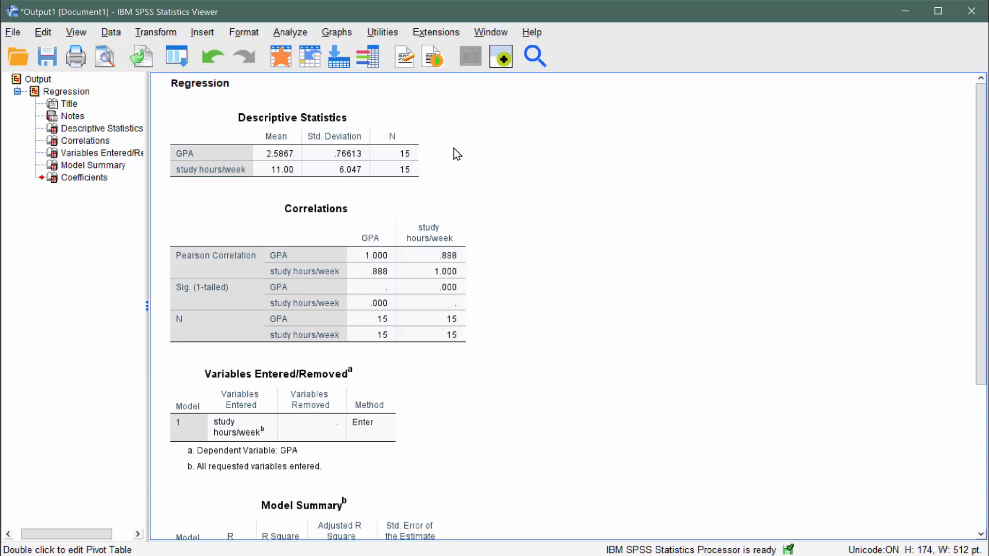
{"action": "left_click", "coordinate": [401, 238]}
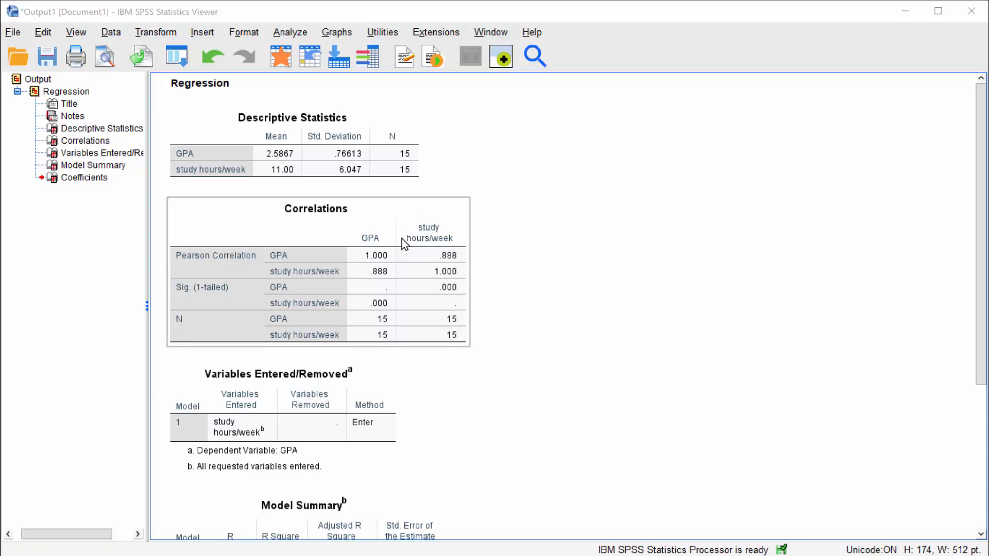
{"action": "double_click", "coordinate": [396, 272]}
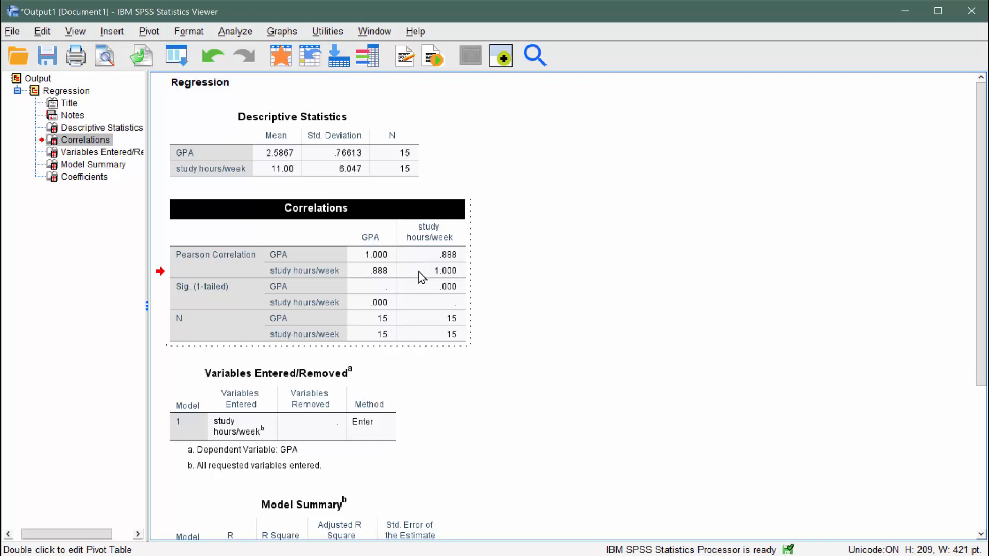
{"action": "mouse_move", "coordinate": [419, 290]}
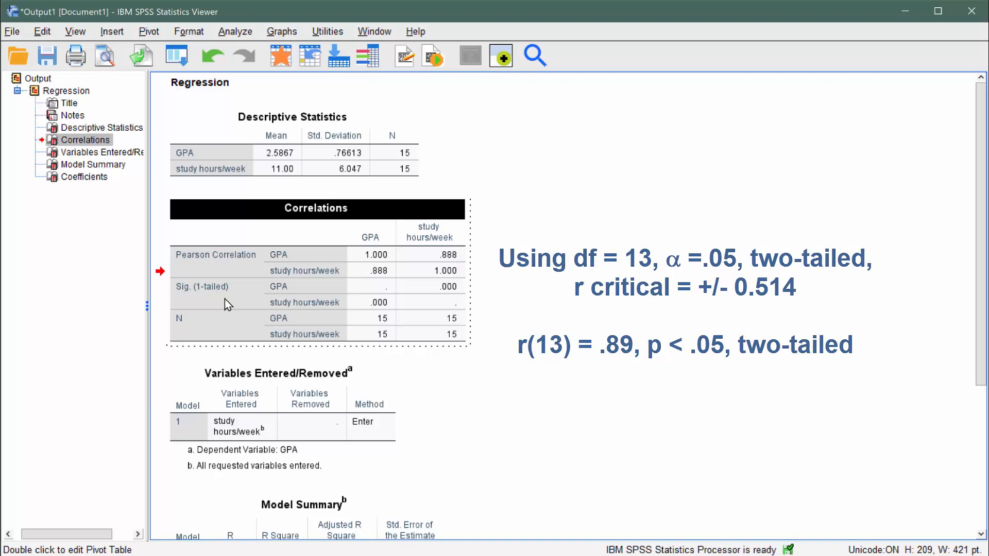
{"action": "scroll", "coordinate": [227, 305], "scroll_direction": "down", "scroll_amount": 3}
{"action": "scroll", "coordinate": [227, 304], "scroll_direction": "down", "scroll_amount": 3}
{"action": "left_click", "coordinate": [230, 302]}
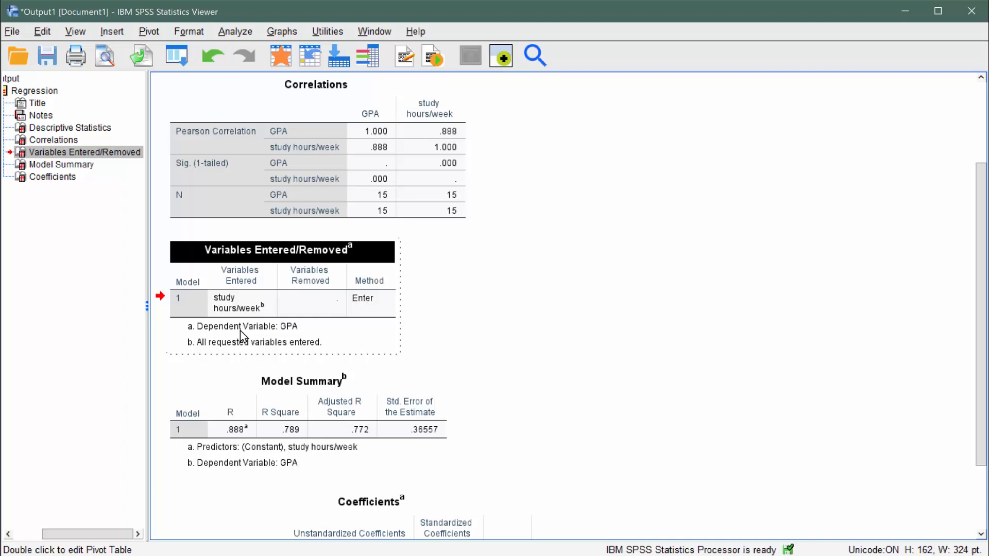
{"action": "scroll", "coordinate": [241, 331], "scroll_direction": "down", "scroll_amount": 3}
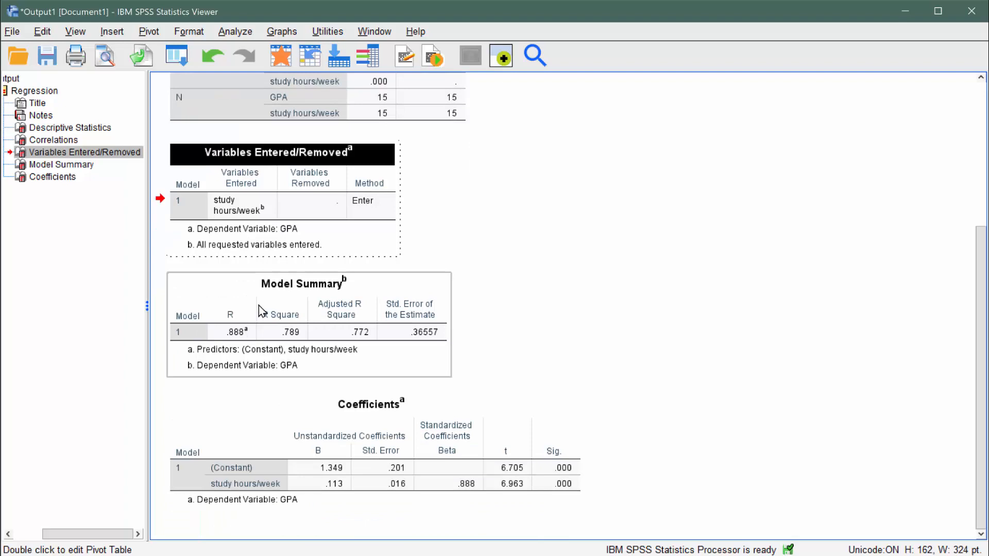
Select the Model Summary table and check its R Square by squaring 0.888 in Calculator, closing Calculator when done
{"action": "left_click", "coordinate": [271, 319]}
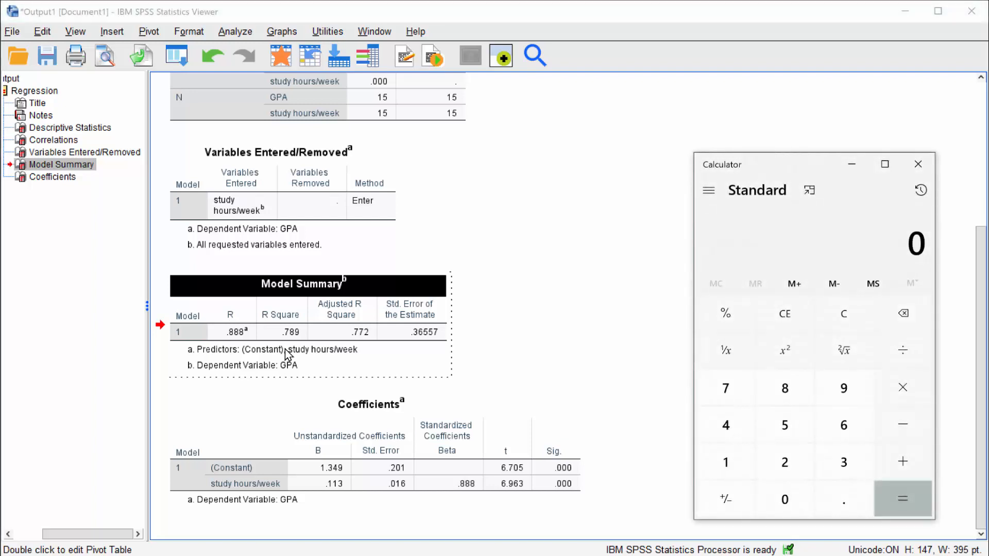
{"action": "type", "text": ".888"}
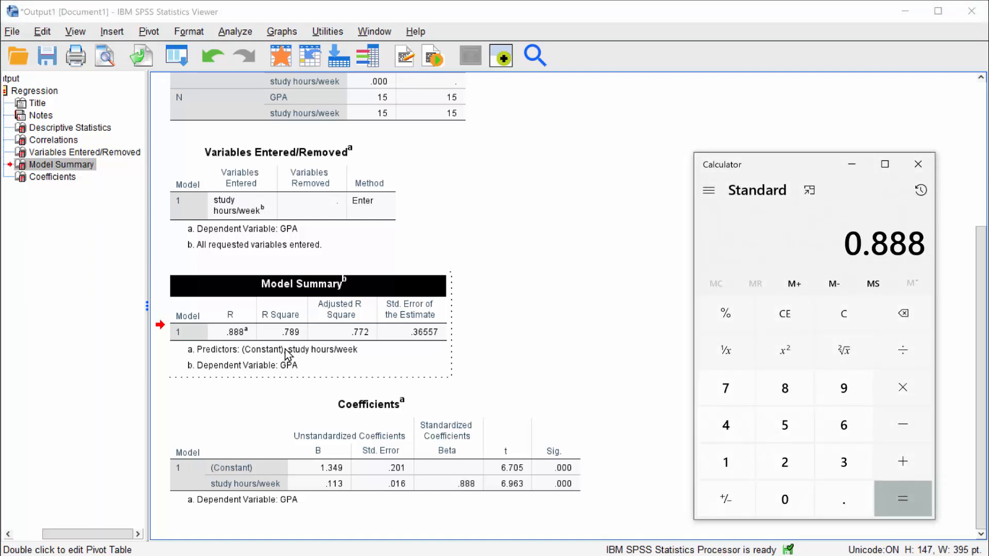
{"action": "left_click", "coordinate": [784, 352]}
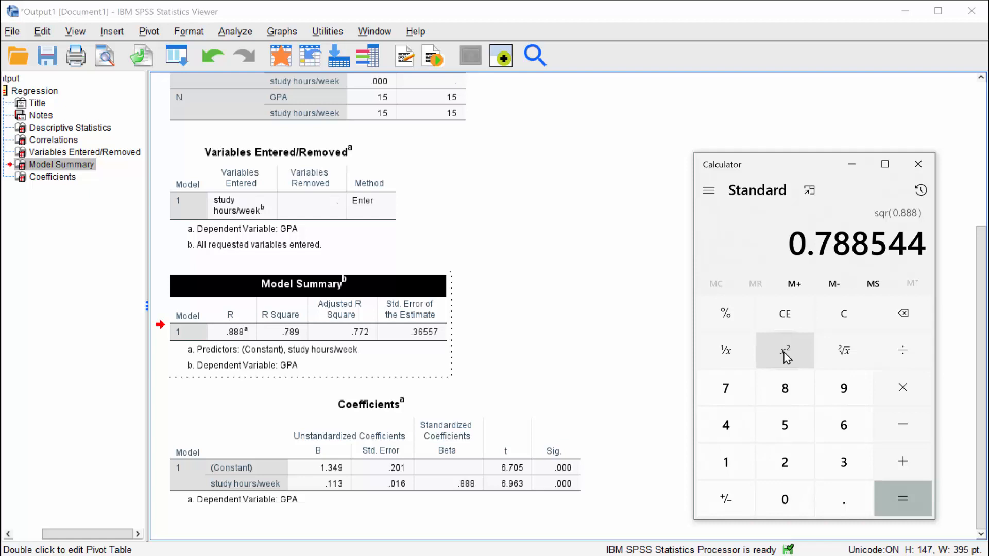
{"action": "key", "text": "alt+F4"}
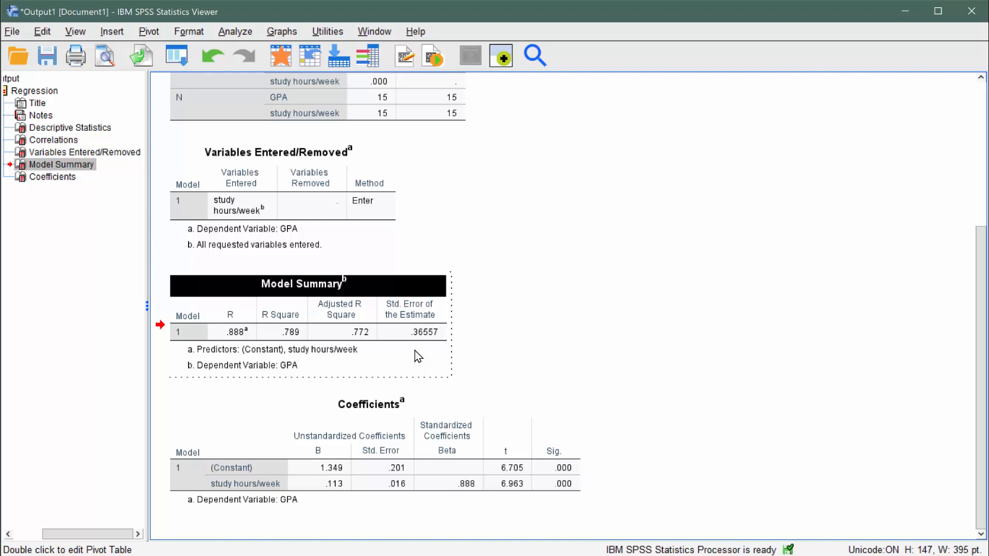
Select the Coefficients table, highlight the assignment's predicted Y values instruction, and calculate 0.113 × 5 + 1.359 in Calculator for 5 study hours
{"action": "left_click", "coordinate": [350, 455]}
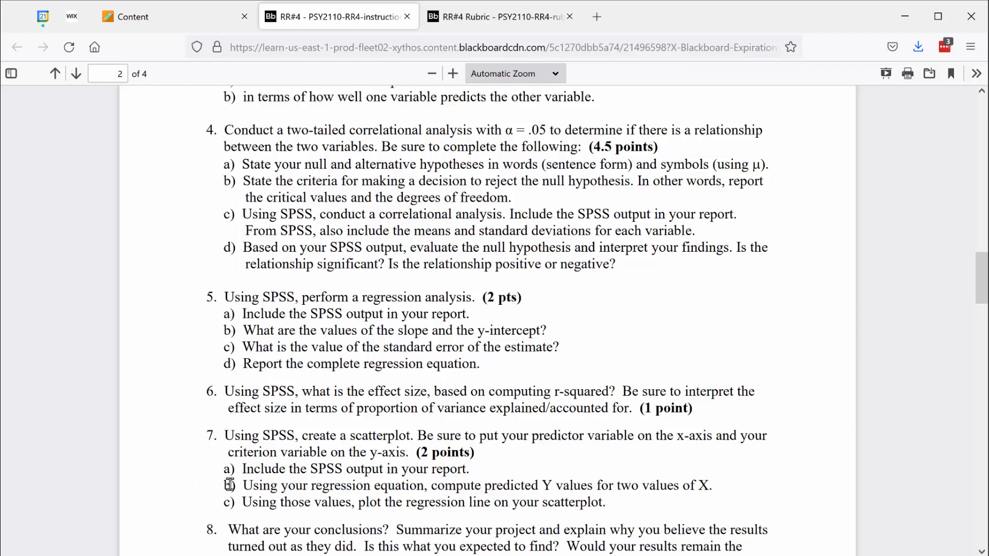
{"action": "left_click_drag", "start_coordinate": [242, 486], "coordinate": [711, 487]}
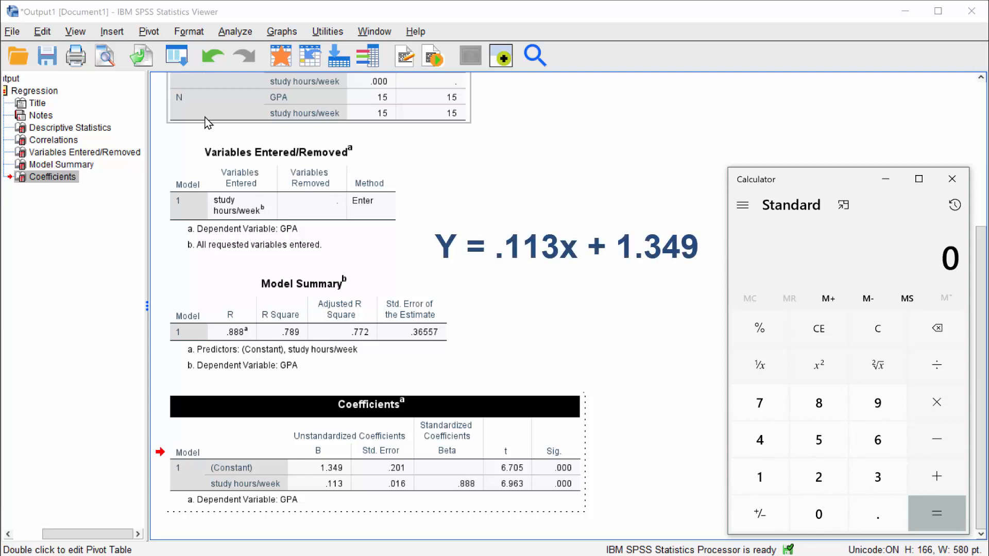
{"action": "type", "text": ".113"}
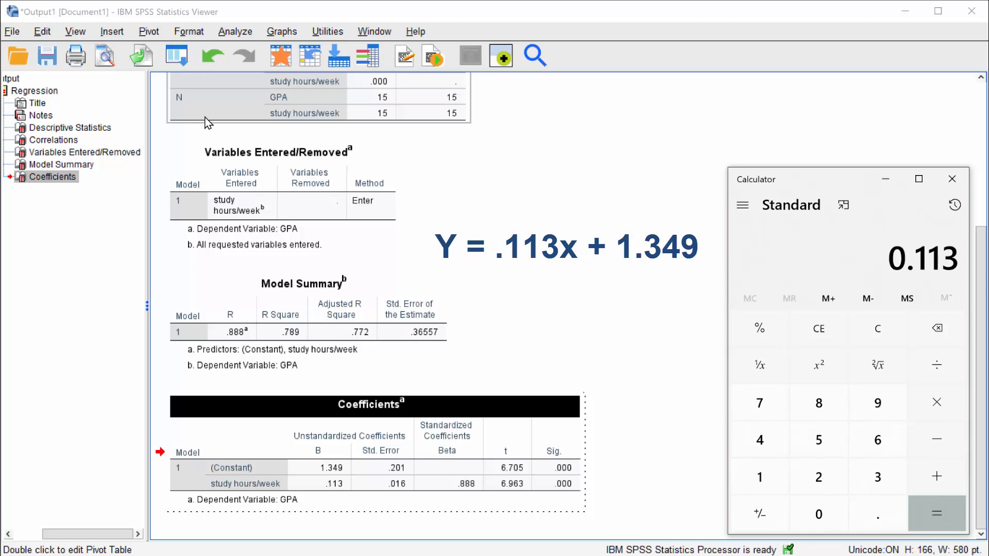
{"action": "key", "text": "asterisk"}
{"action": "key", "text": "5"}
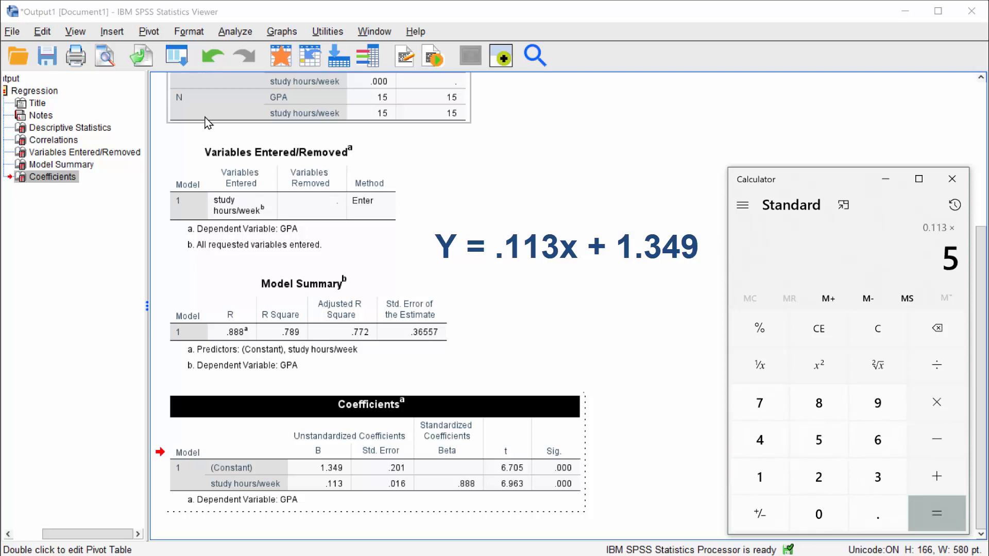
{"action": "key", "text": "Return"}
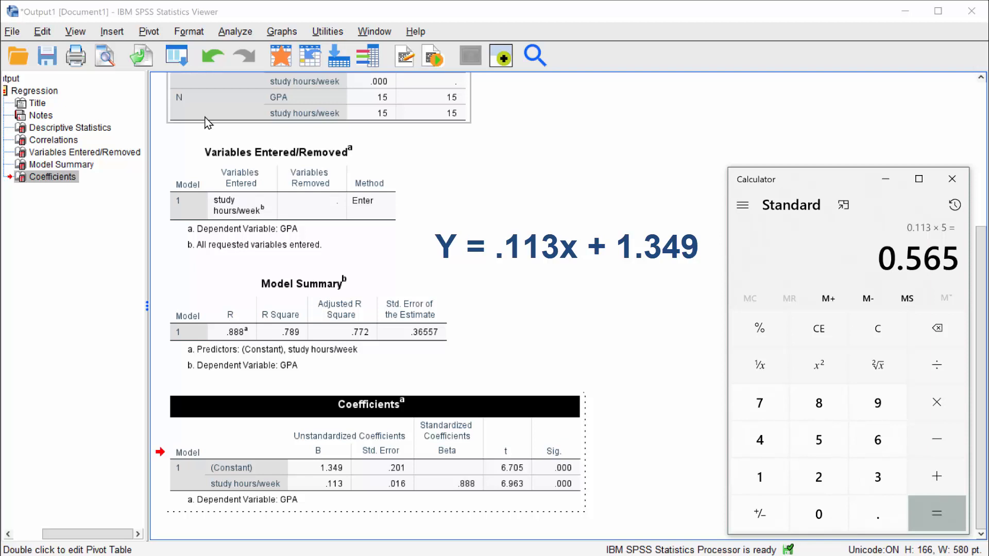
{"action": "key", "text": "plus"}
{"action": "type", "text": "1"}
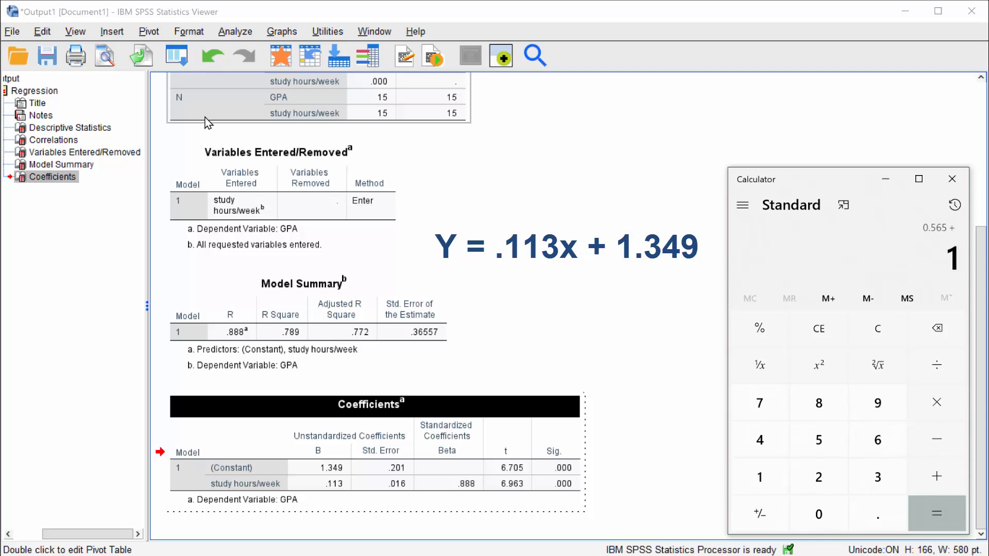
{"action": "type", "text": ".359"}
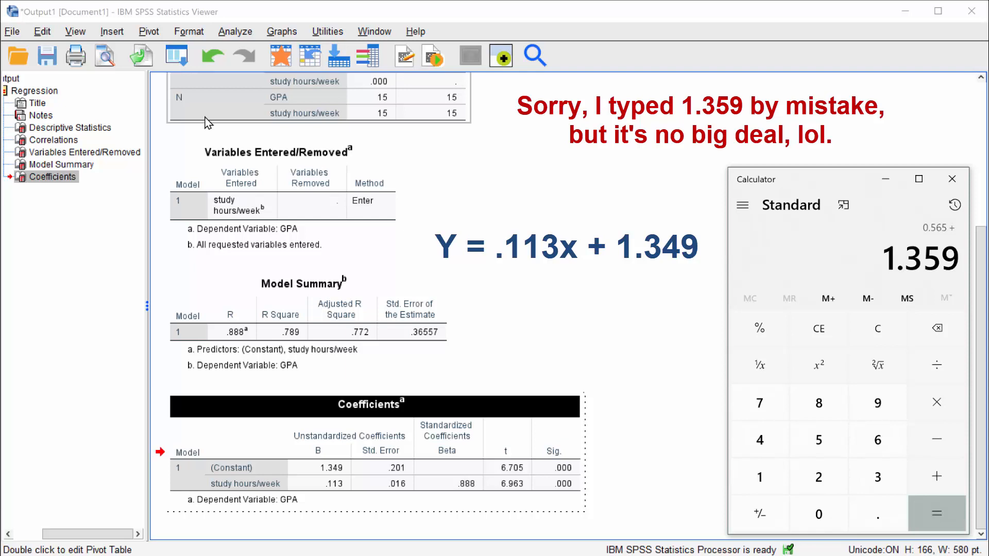
{"action": "key", "text": "Return"}
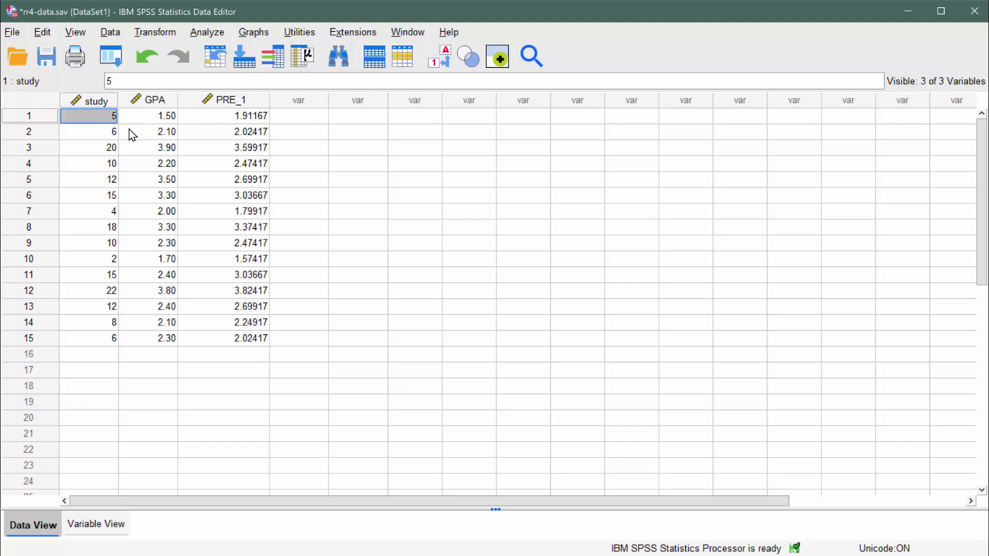
Select the study value 20 in row 3 of the data and calculate its predicted GPA in Calculator as 0.113 × 20 + 1.349
{"action": "left_click", "coordinate": [91, 150]}
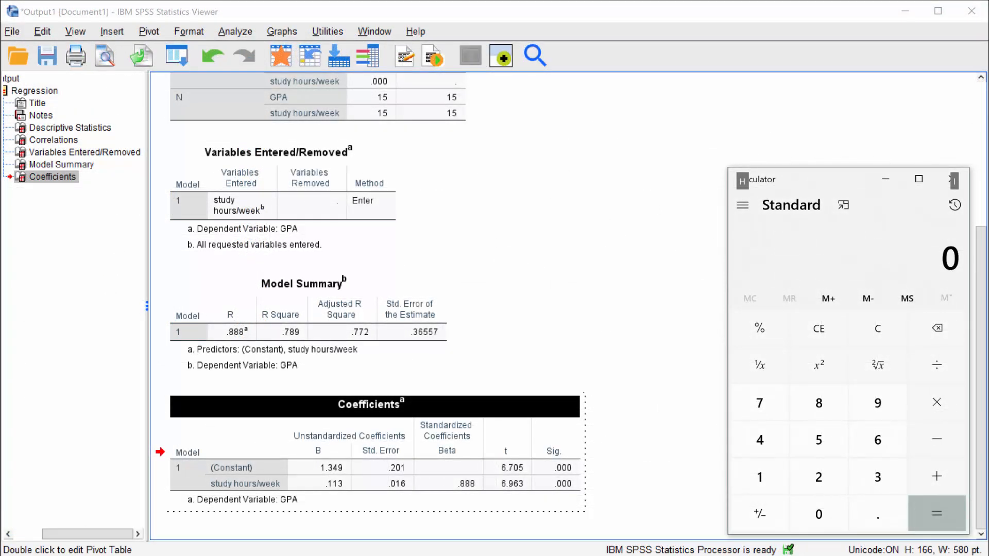
{"action": "key", "text": "period"}
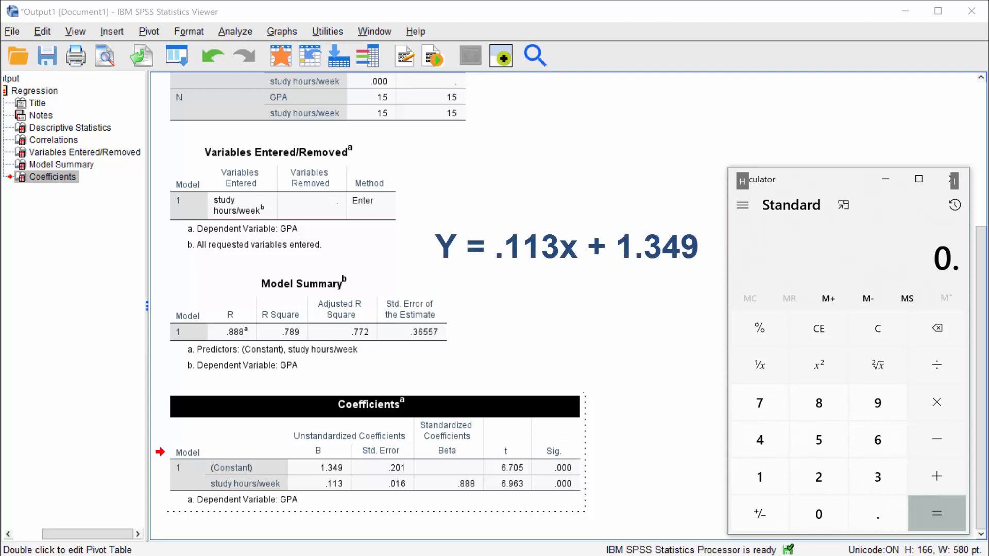
{"action": "type", "text": "113"}
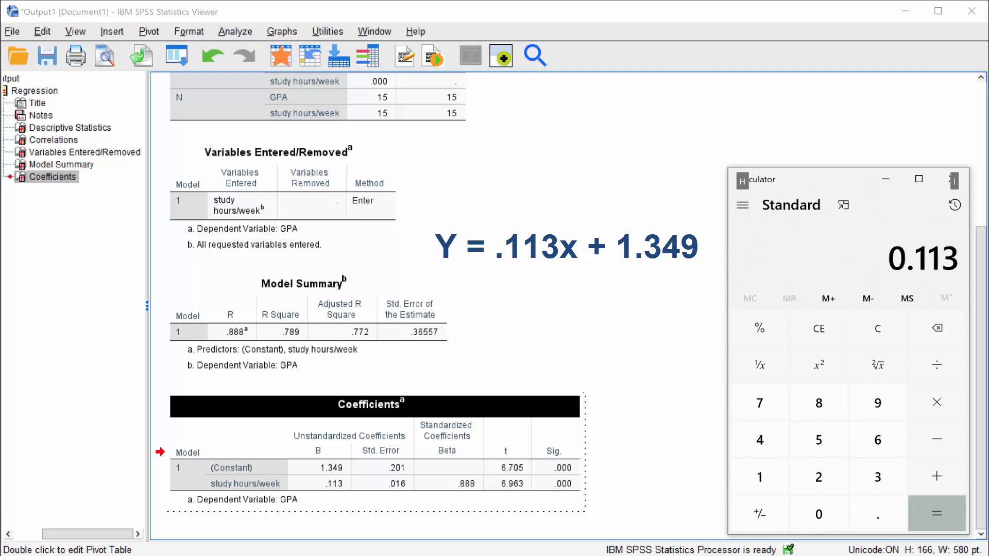
{"action": "key", "text": "asterisk"}
{"action": "type", "text": "20"}
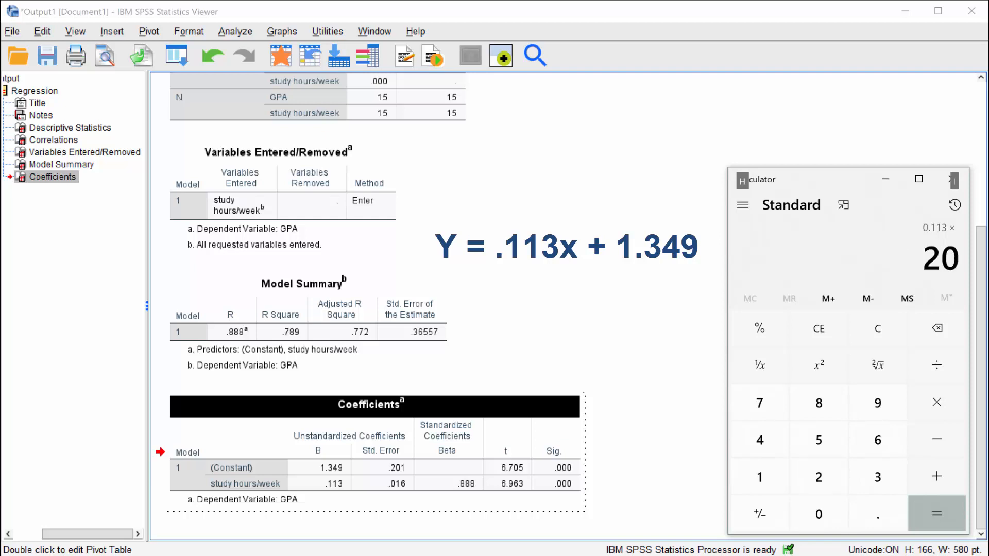
{"action": "key", "text": "Return"}
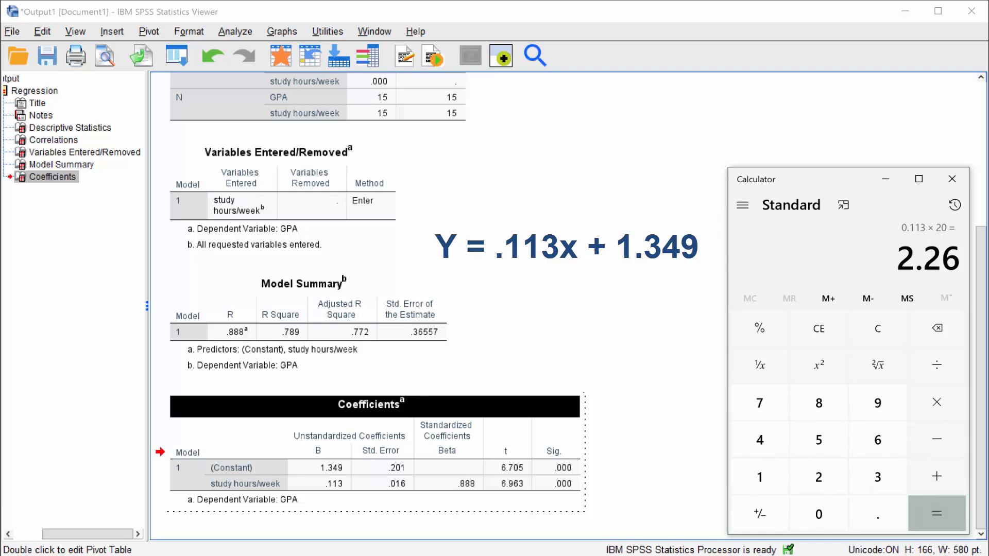
{"action": "key", "text": "plus"}
{"action": "type", "text": "1"}
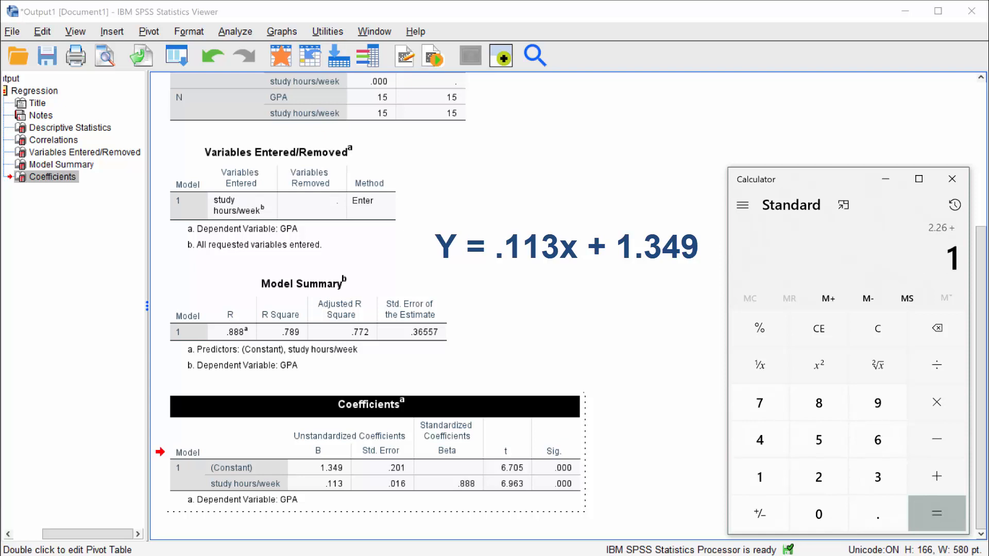
{"action": "type", "text": ".349"}
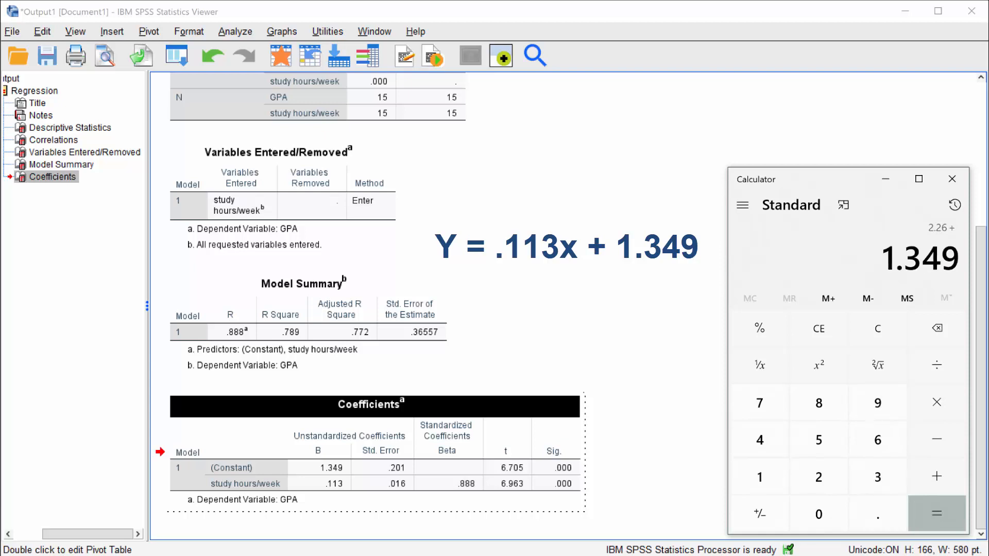
{"action": "key", "text": "Return"}
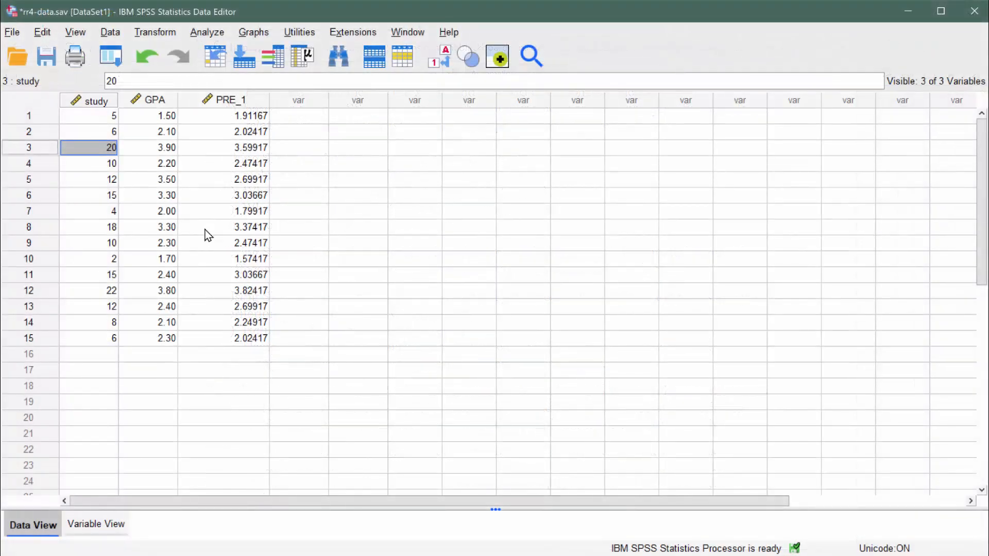
Set up Regression Variable Plots with study hours/week as the horizontal-axis variable and GPA as the vertical-axis variable
{"action": "left_click", "coordinate": [206, 34]}
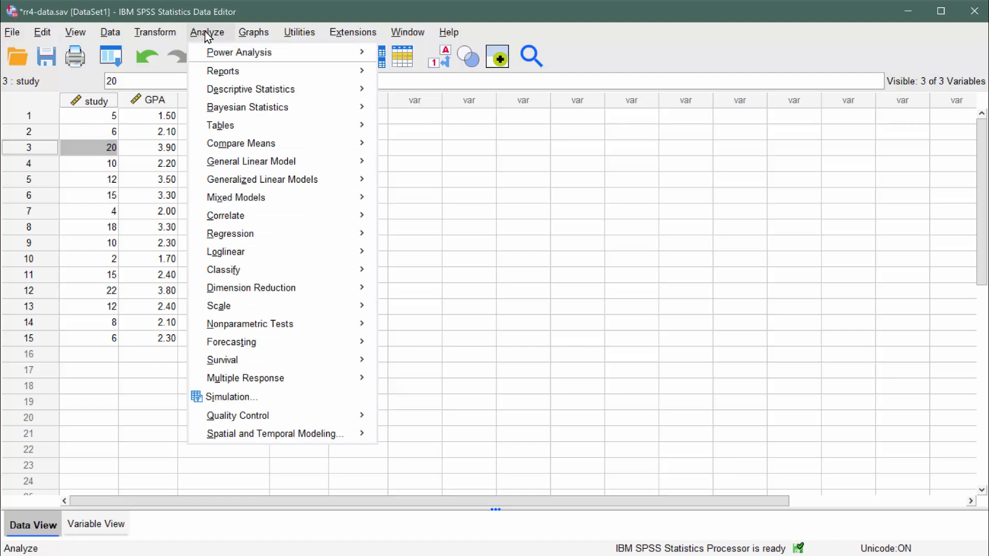
{"action": "mouse_move", "coordinate": [249, 34]}
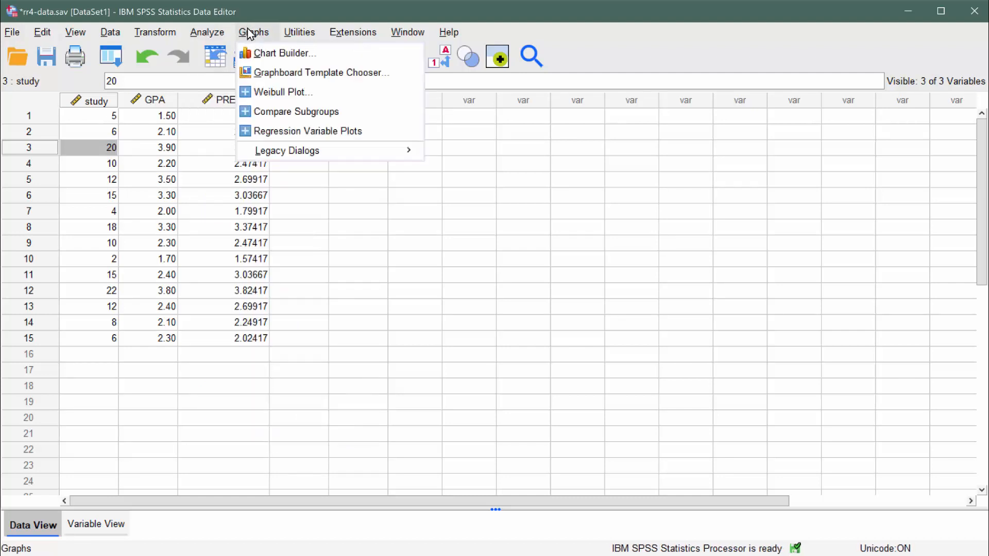
{"action": "left_click", "coordinate": [268, 132]}
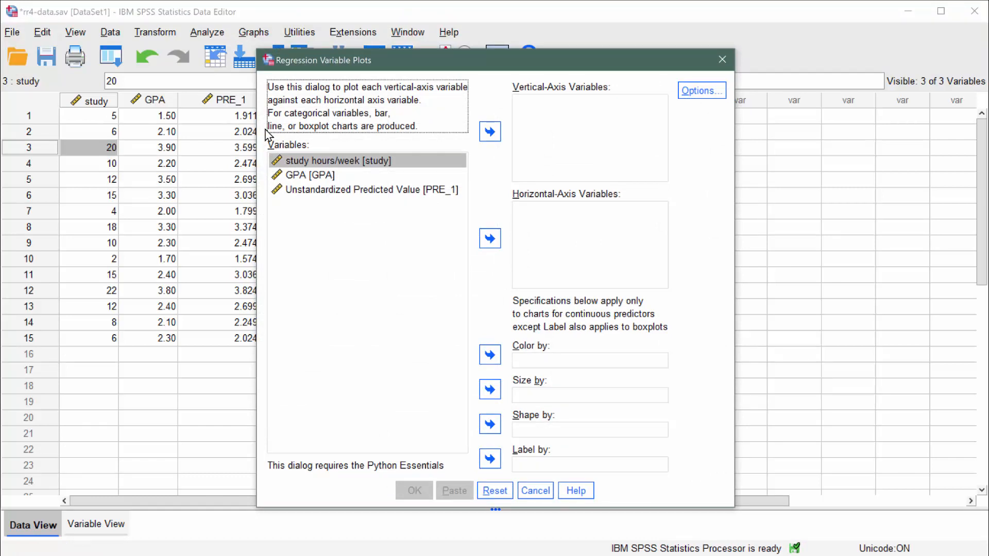
{"action": "left_click", "coordinate": [327, 162]}
{"action": "left_click_drag", "start_coordinate": [325, 160], "coordinate": [324, 160]}
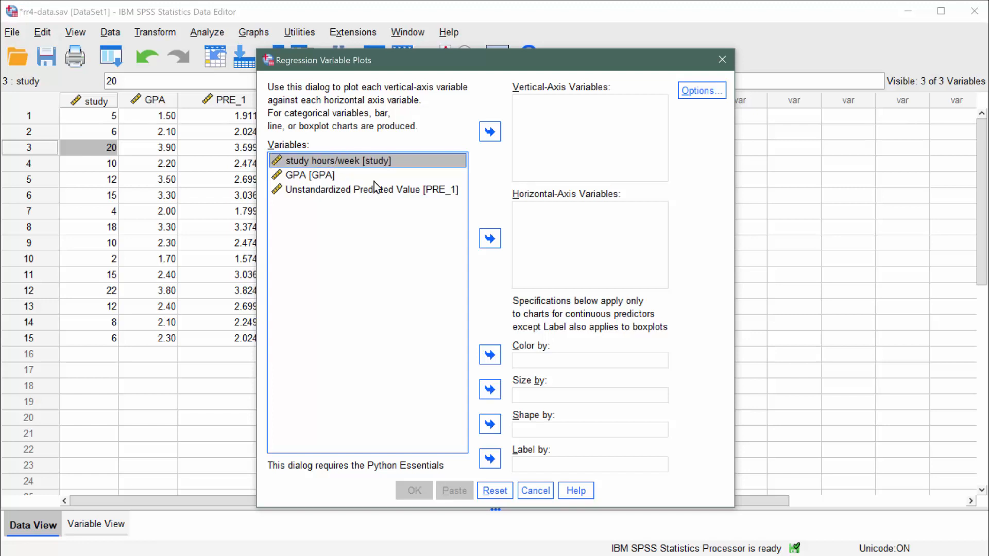
{"action": "left_click", "coordinate": [490, 238]}
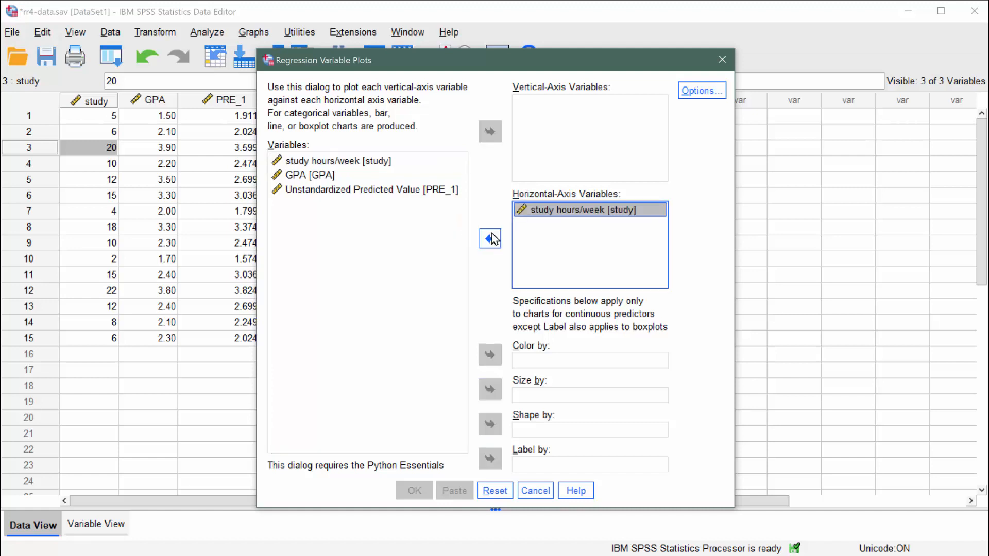
{"action": "left_click", "coordinate": [323, 177]}
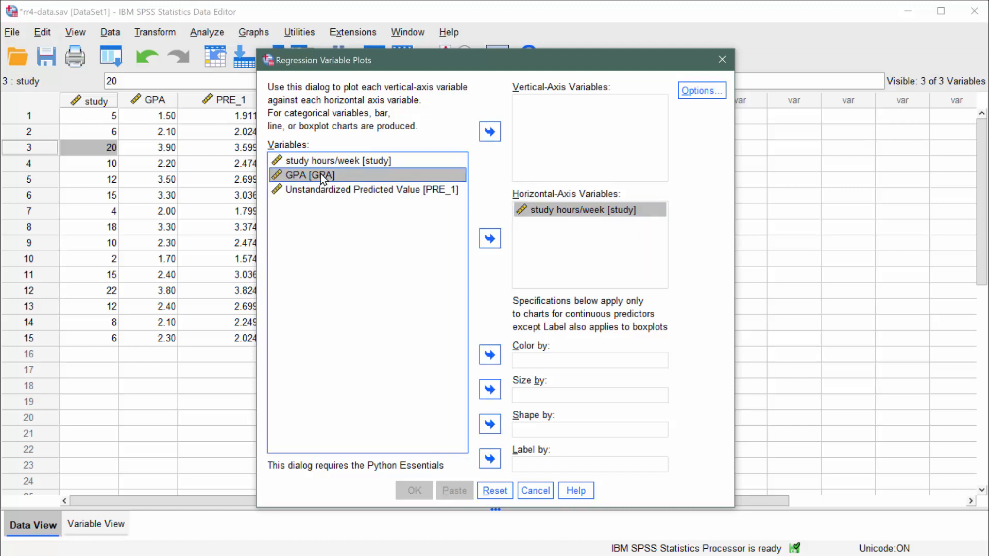
{"action": "left_click", "coordinate": [487, 134]}
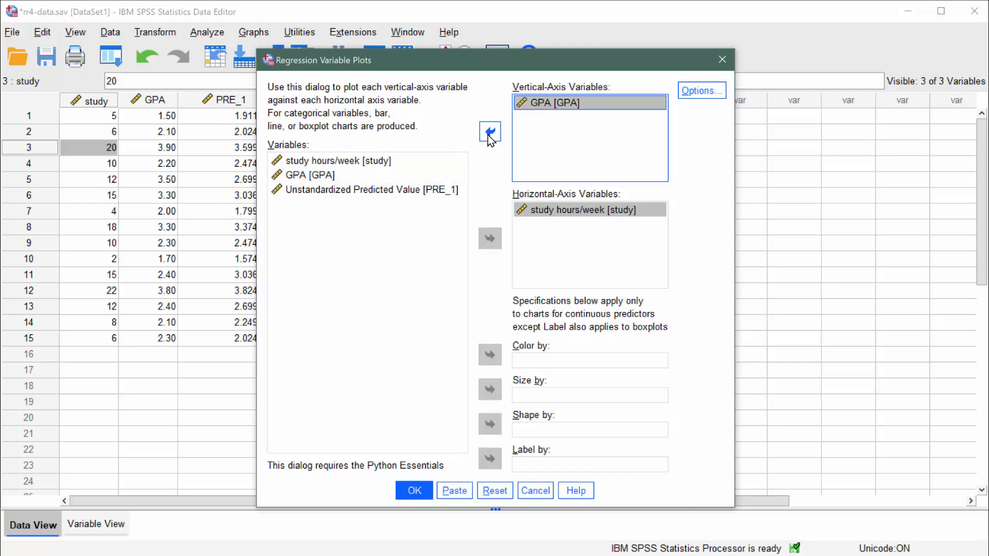
Enable the Linear scatterplot fit line, turn off bordered boxplots for scatterplots, and generate the plot
{"action": "left_click", "coordinate": [688, 94]}
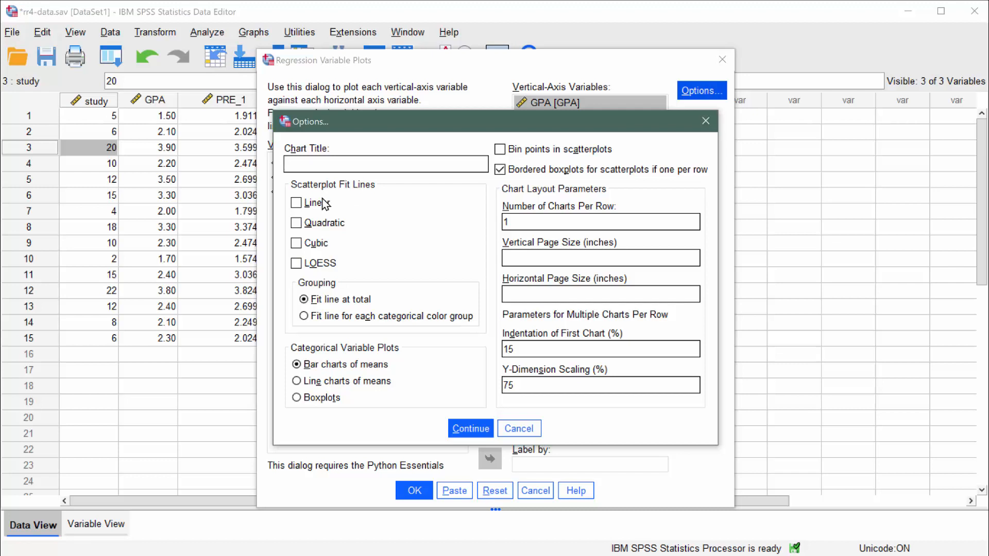
{"action": "left_click", "coordinate": [299, 205]}
{"action": "left_click", "coordinate": [500, 172]}
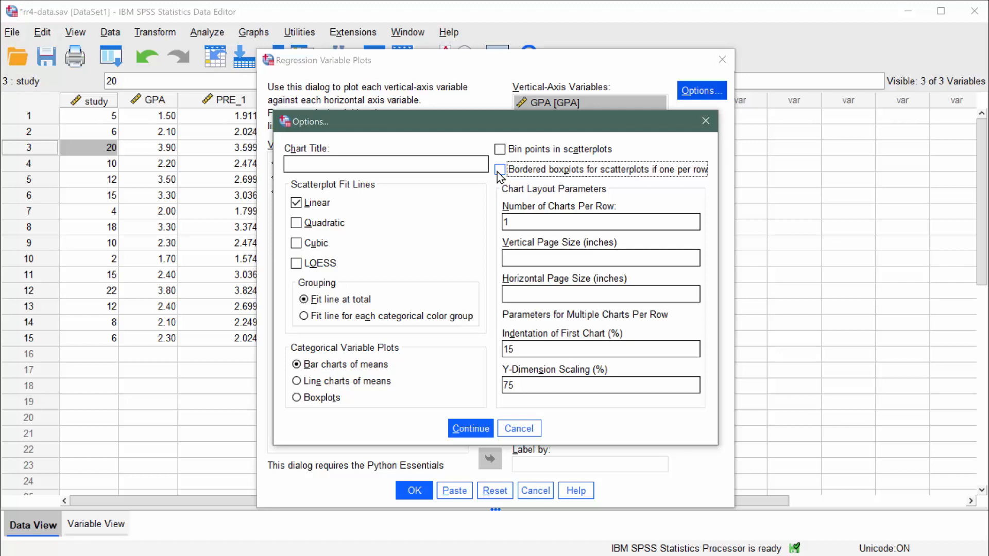
{"action": "left_click", "coordinate": [466, 429]}
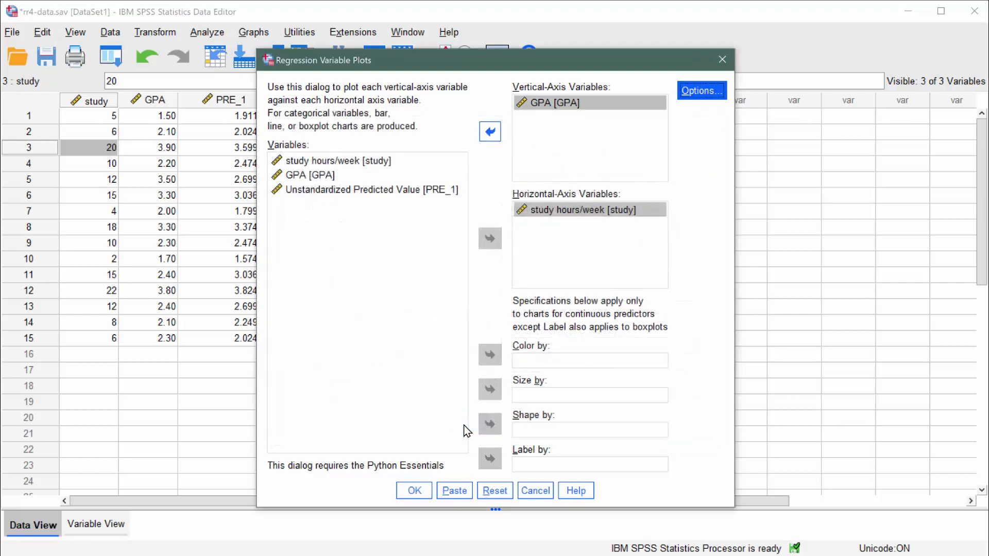
{"action": "left_click", "coordinate": [414, 491]}
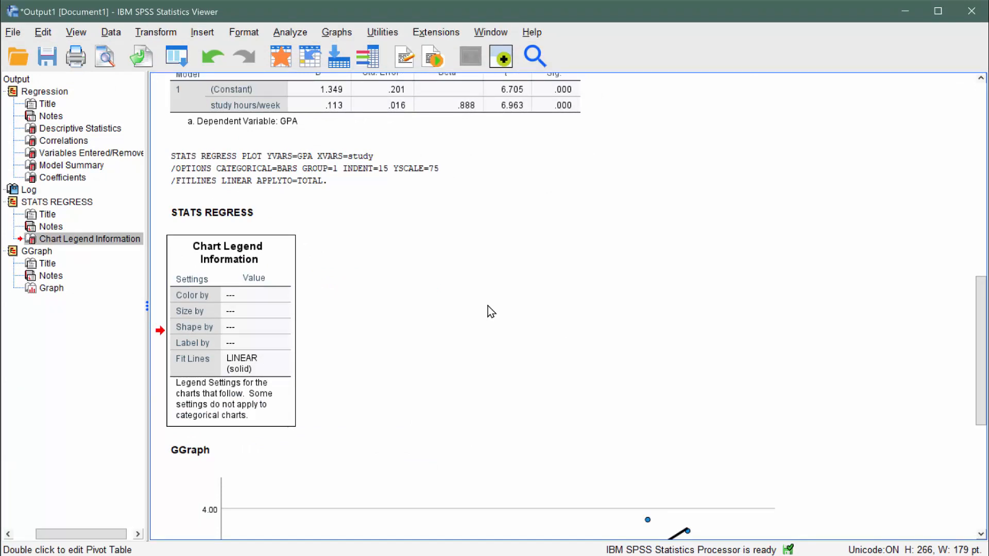
Delete the STATS REGRESS PLOT syntax log and the Chart Legend Information table above the scatterplot in the output
{"action": "left_click", "coordinate": [282, 177]}
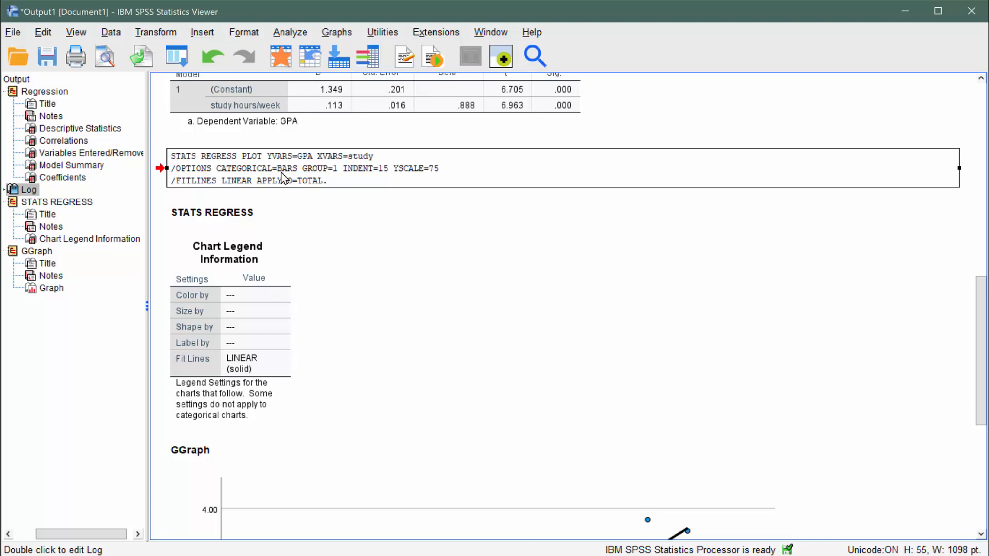
{"action": "key", "text": "Delete"}
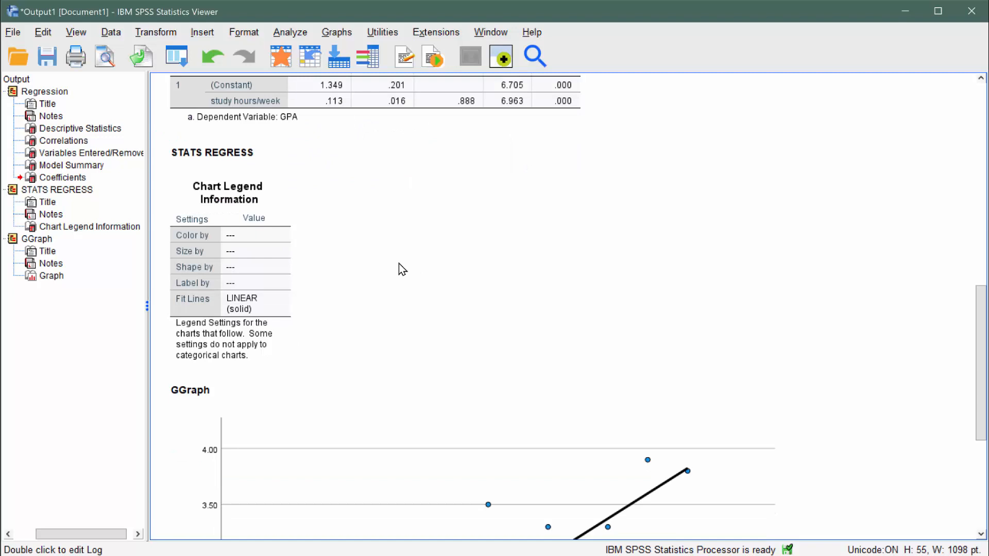
{"action": "left_click", "coordinate": [275, 247]}
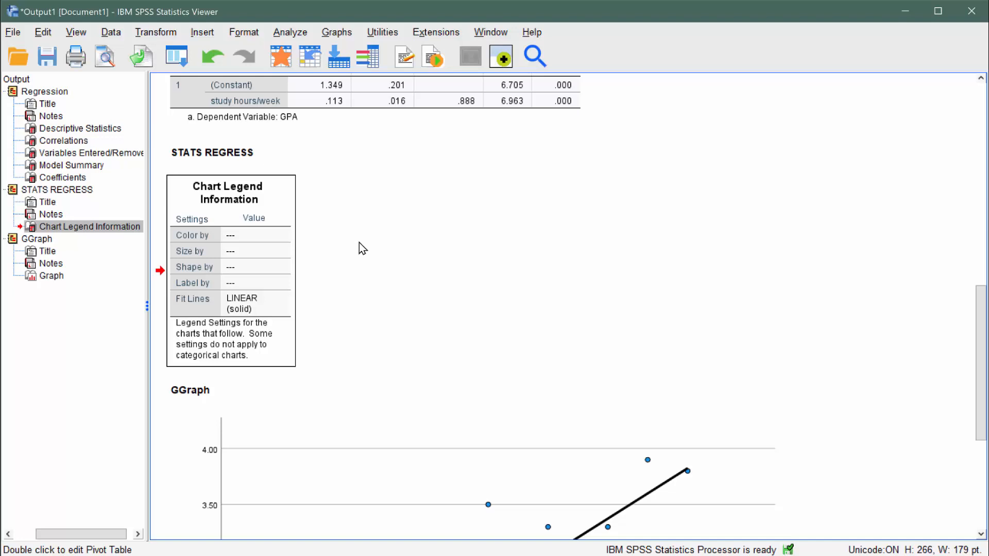
{"action": "key", "text": "Delete"}
{"action": "scroll", "coordinate": [676, 248], "scroll_direction": "down", "scroll_amount": 2}
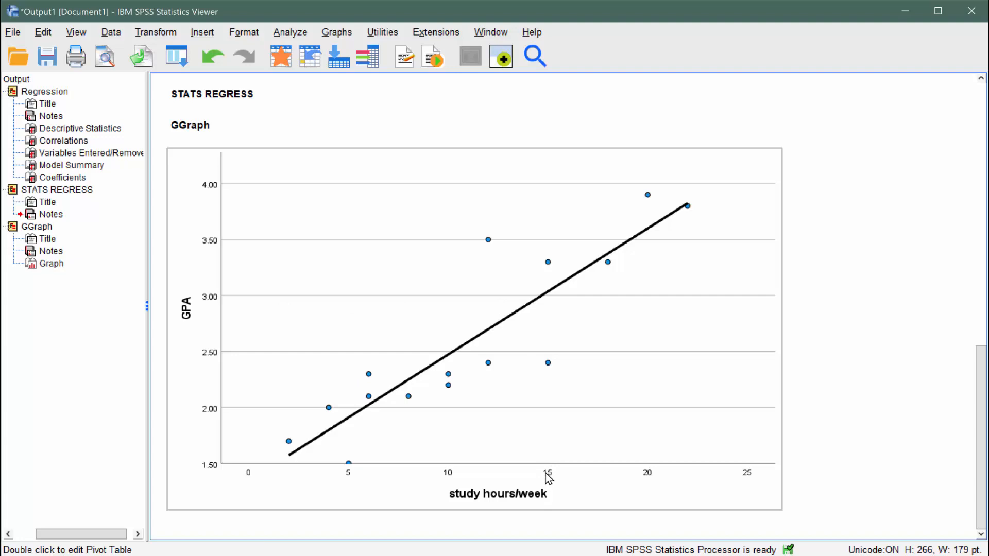
Open the GPA scatterplot for editing in the Chart Editor, and reposition and widen the editor window
{"action": "double_click", "coordinate": [521, 396]}
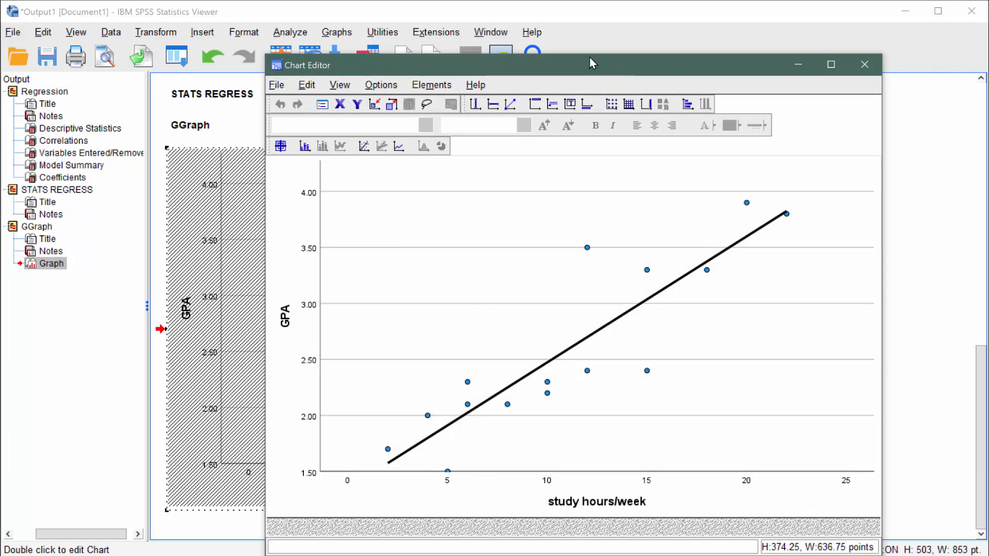
{"action": "left_click_drag", "start_coordinate": [621, 61], "coordinate": [515, 31]}
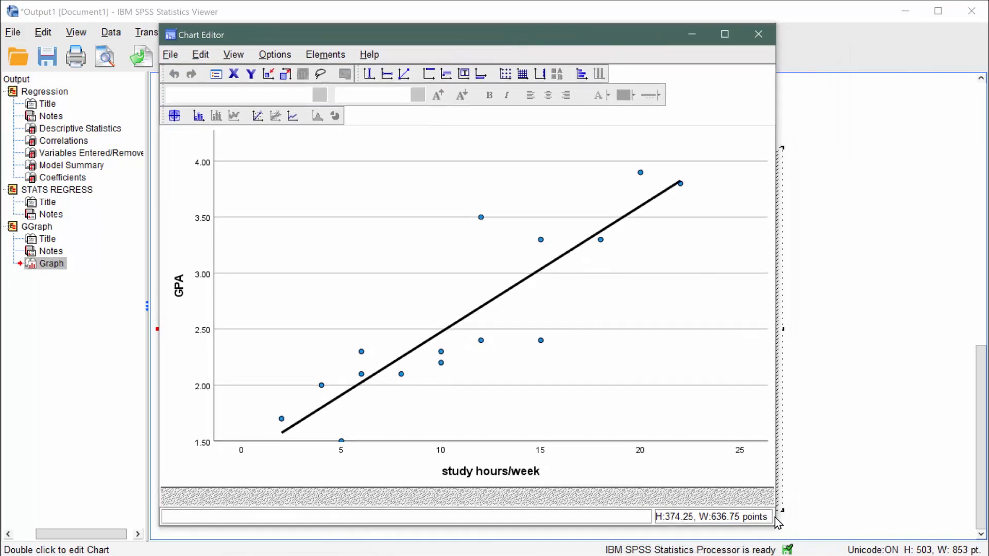
{"action": "left_click_drag", "start_coordinate": [776, 477], "coordinate": [883, 474]}
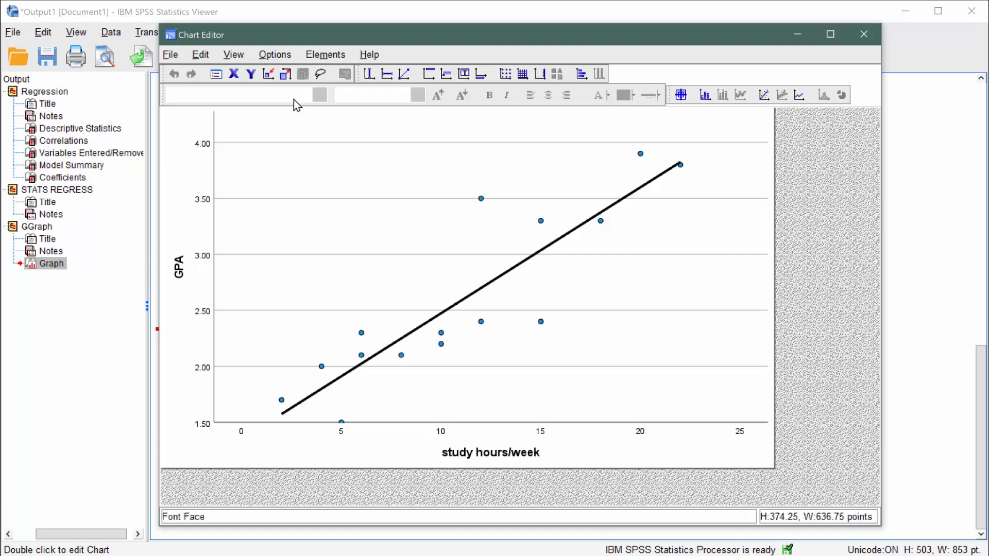
Set a custom minimum of 0 for the scatterplot's GPA axis scale and apply it
{"action": "left_click", "coordinate": [251, 74]}
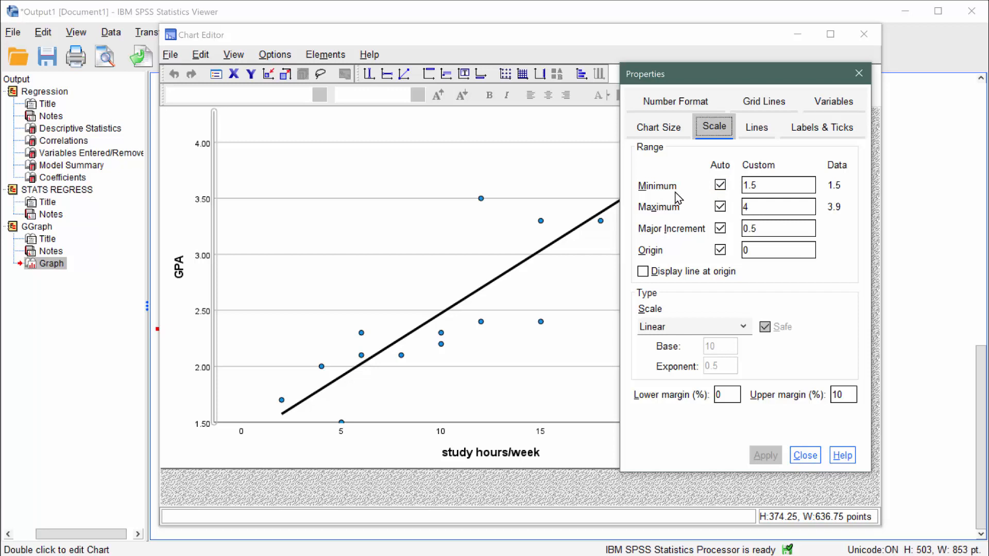
{"action": "left_click", "coordinate": [720, 186]}
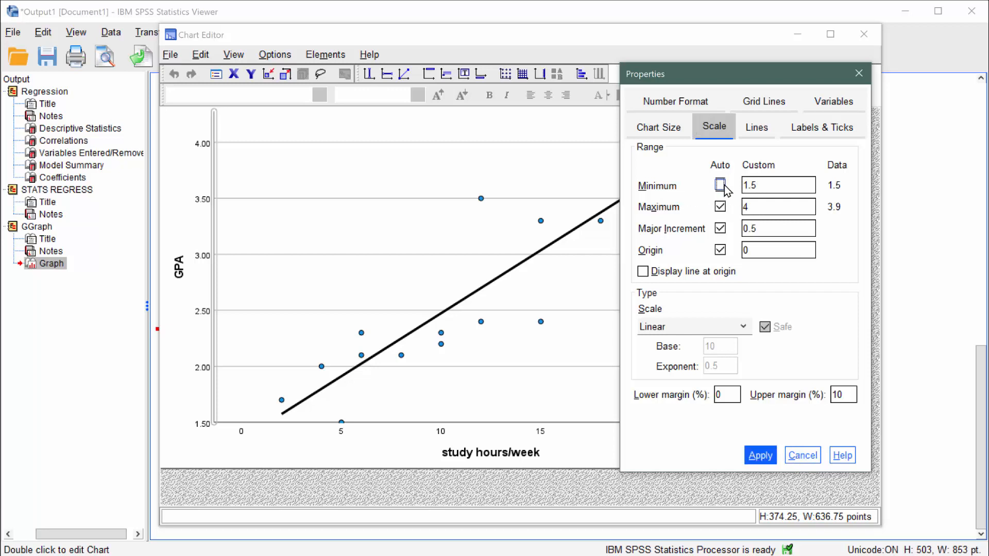
{"action": "left_click_drag", "start_coordinate": [760, 185], "coordinate": [735, 186]}
{"action": "type", "text": "0"}
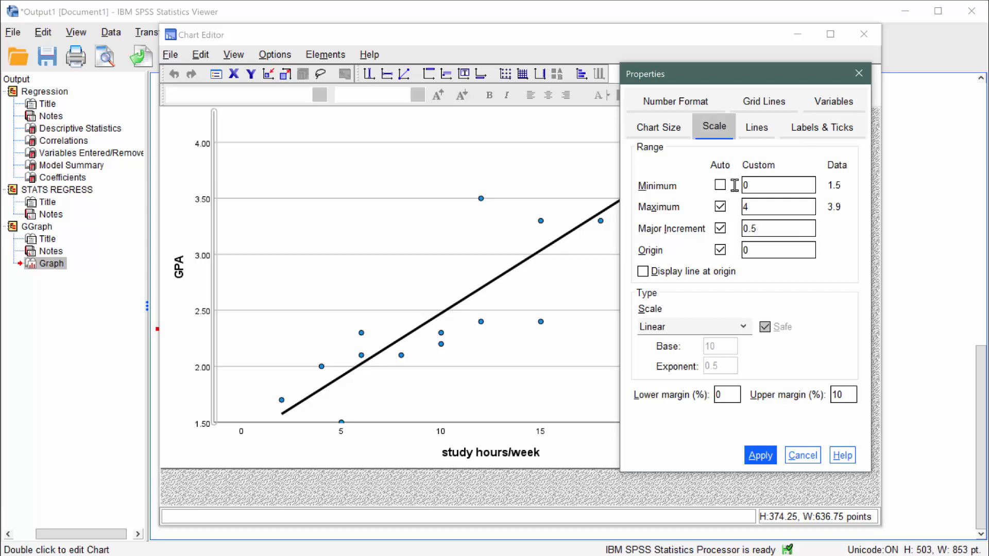
{"action": "left_click", "coordinate": [755, 457]}
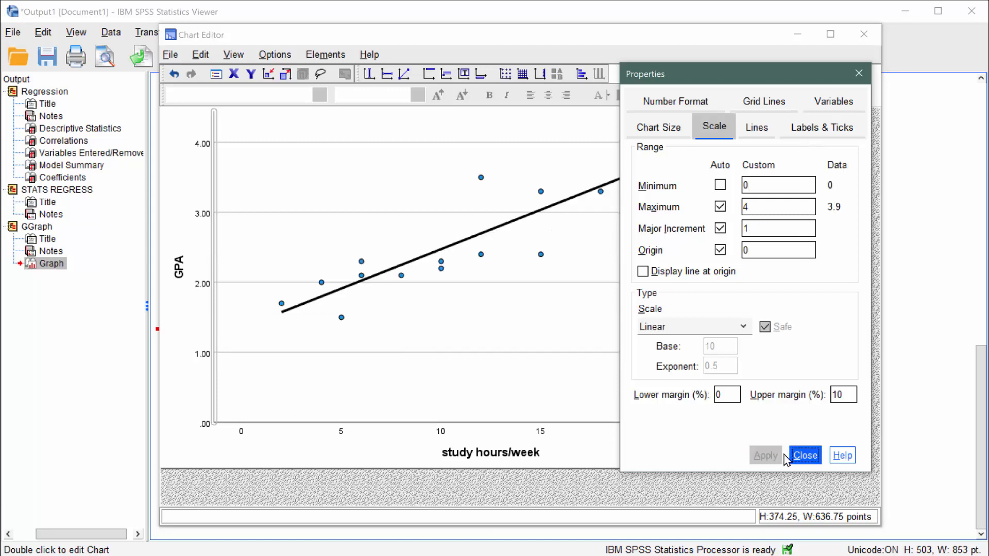
{"action": "left_click", "coordinate": [804, 456]}
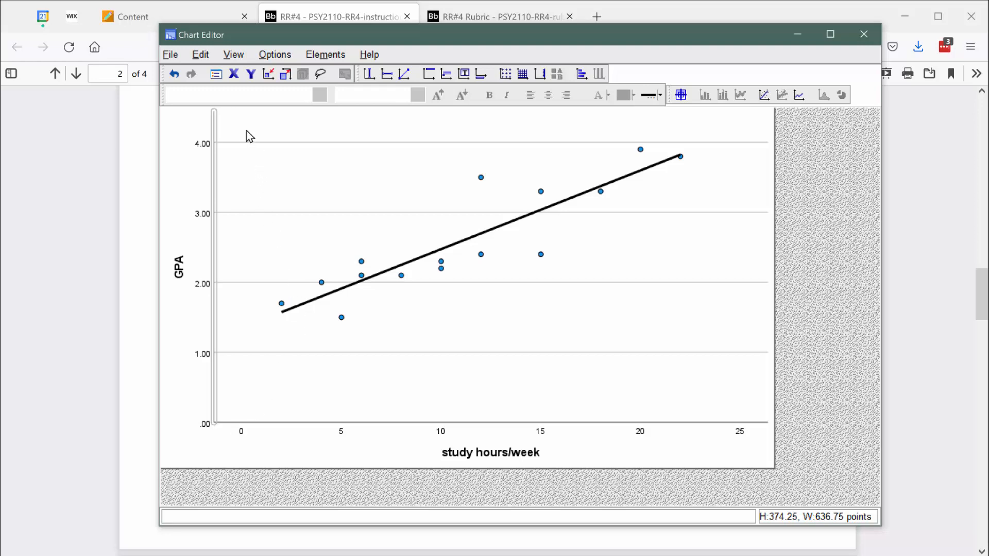
Set the lower margin of the study hours/week axis to 0%, apply it, and close the Chart Editor
{"action": "left_click", "coordinate": [234, 74]}
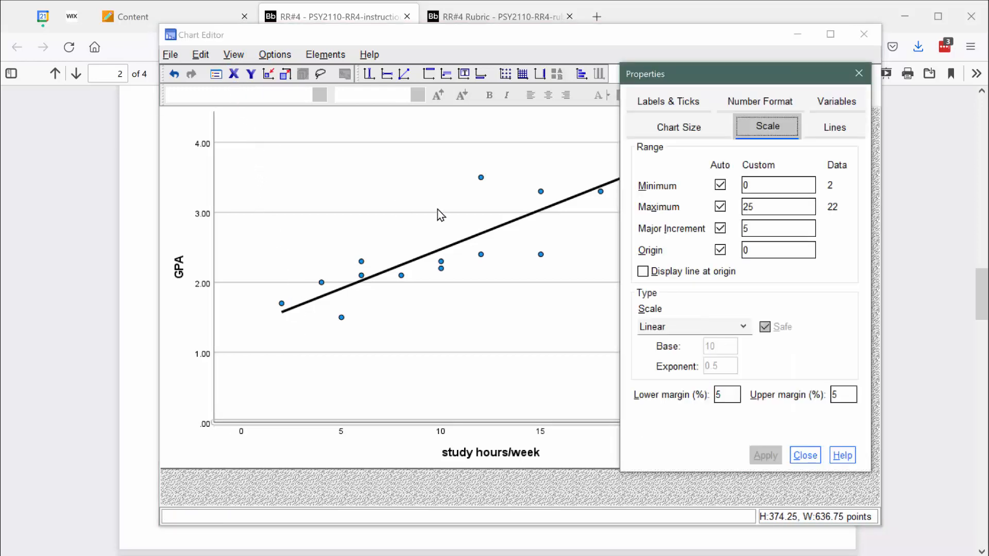
{"action": "double_click", "coordinate": [718, 395]}
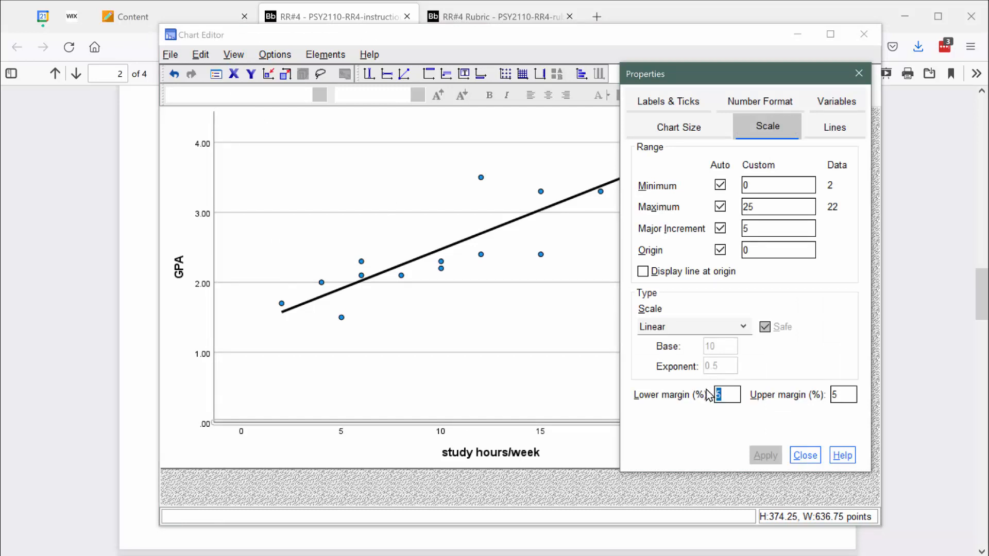
{"action": "type", "text": "0"}
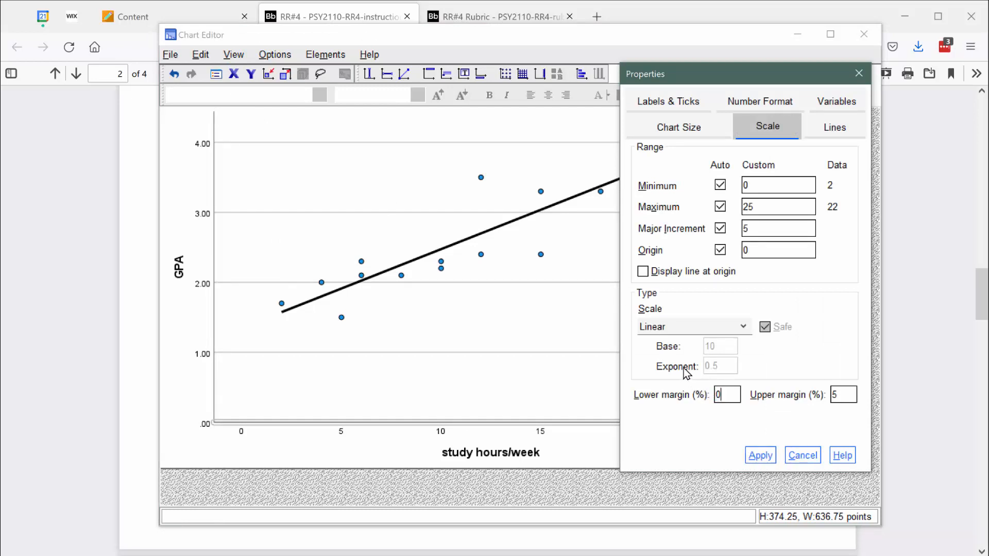
{"action": "left_click", "coordinate": [761, 456]}
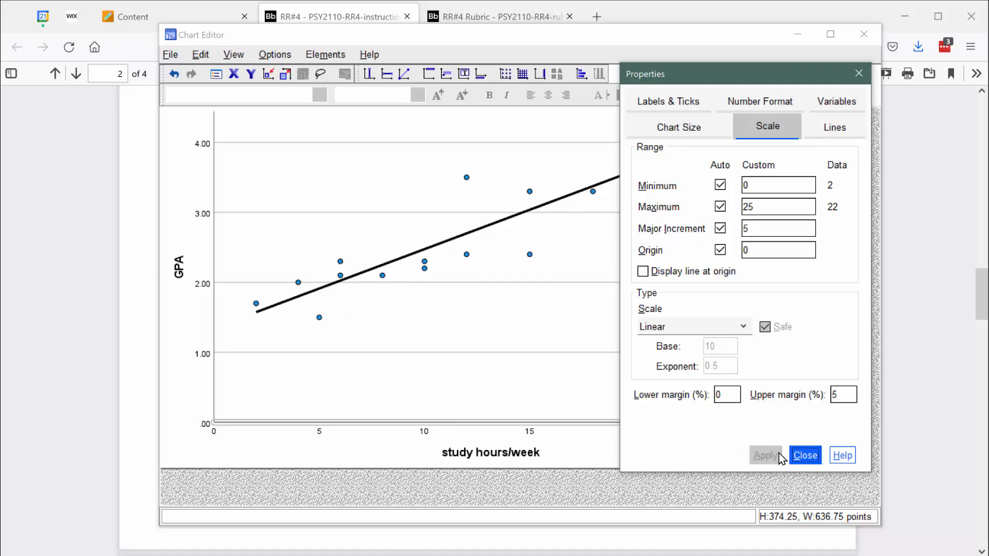
{"action": "left_click", "coordinate": [800, 456]}
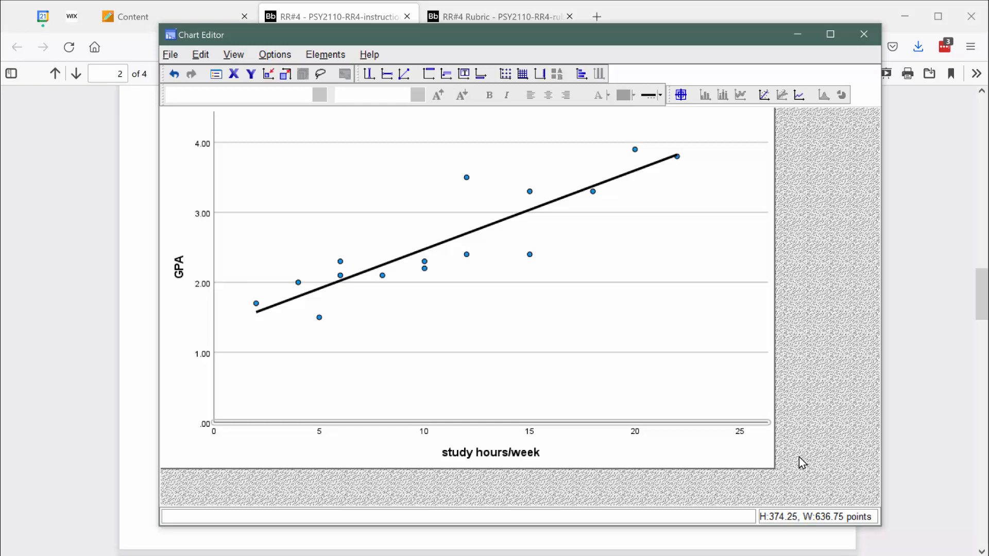
{"action": "left_click", "coordinate": [861, 33]}
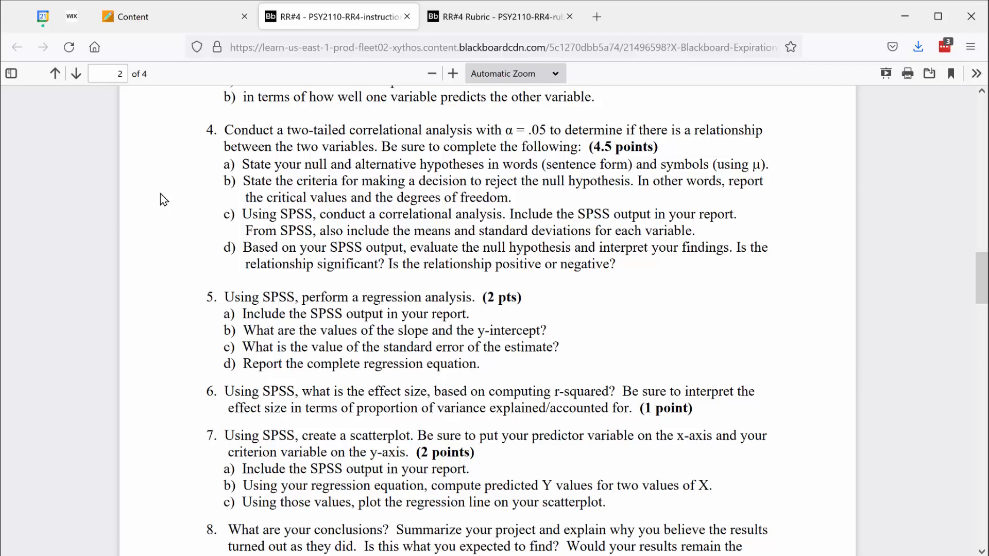
Review the remaining Research Report #4 instructions and the points rubric in the browser
{"action": "scroll", "coordinate": [163, 224], "scroll_direction": "down", "scroll_amount": 3}
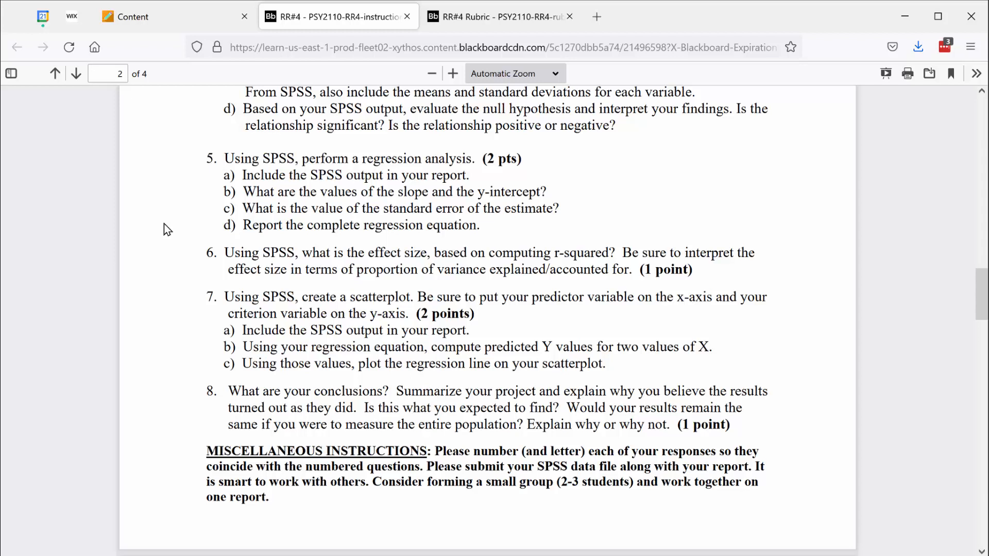
{"action": "left_click", "coordinate": [506, 18]}
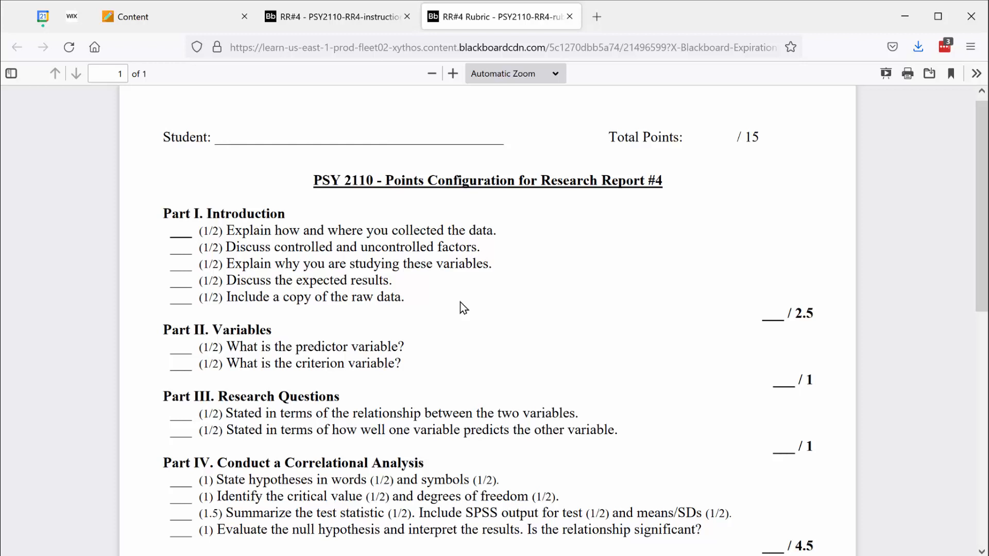
{"action": "scroll", "coordinate": [463, 307], "scroll_direction": "down", "scroll_amount": 4}
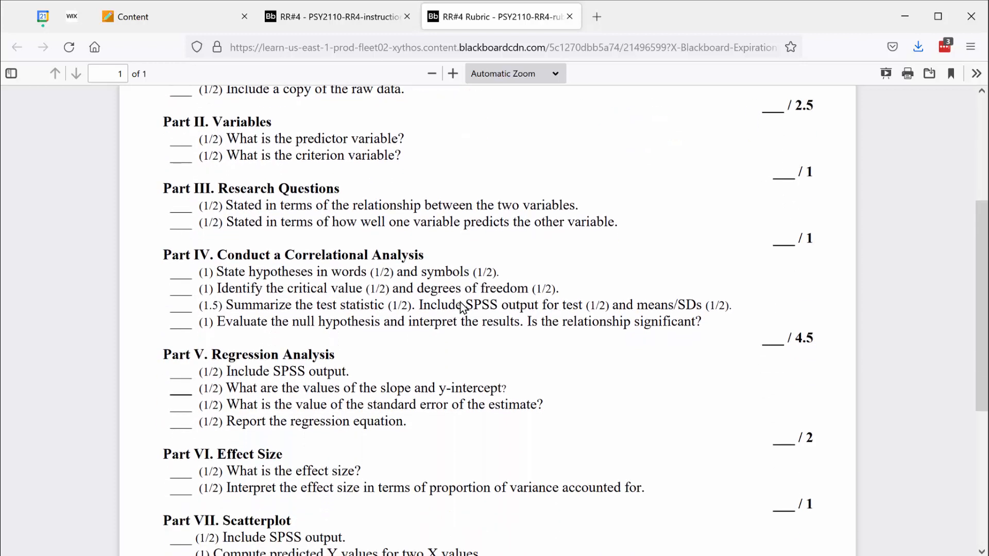
{"action": "scroll", "coordinate": [461, 304], "scroll_direction": "down", "scroll_amount": 2}
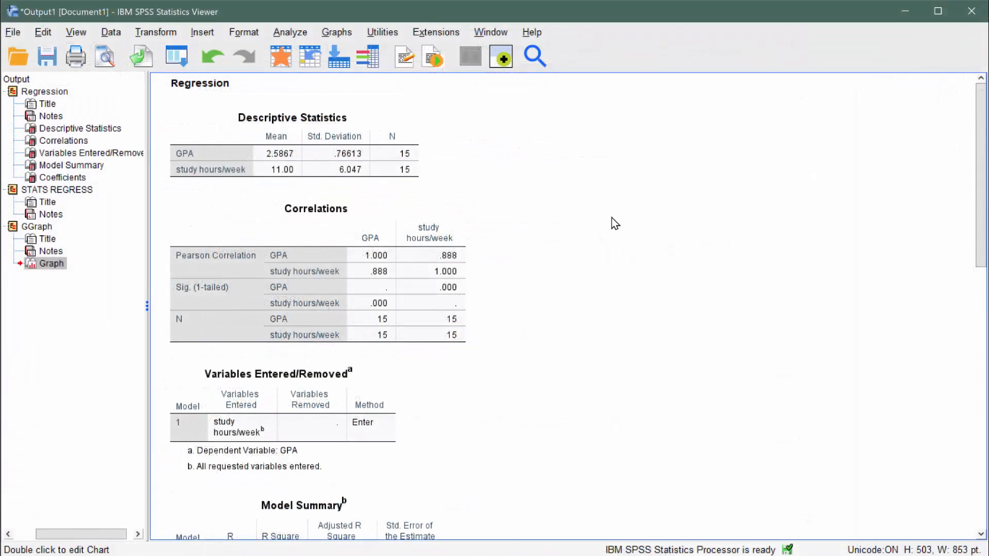
Copy the Correlations table from the SPSS output as an image
{"action": "left_click", "coordinate": [374, 256]}
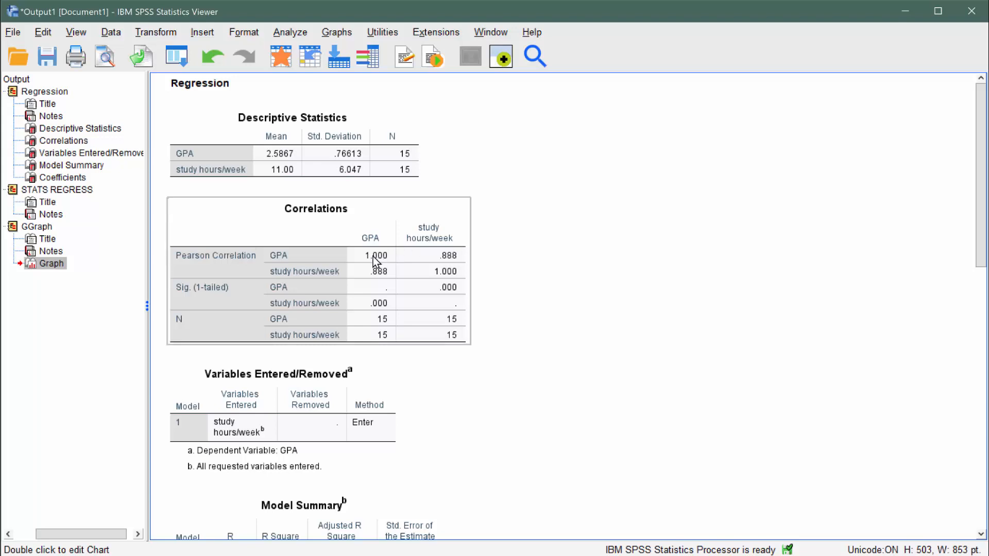
{"action": "right_click", "coordinate": [376, 262]}
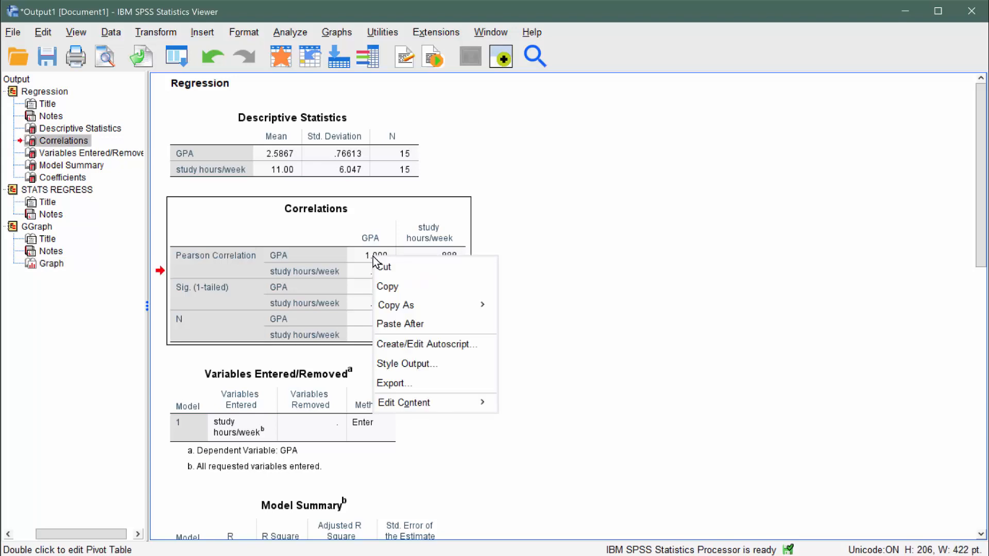
{"action": "mouse_move", "coordinate": [389, 309]}
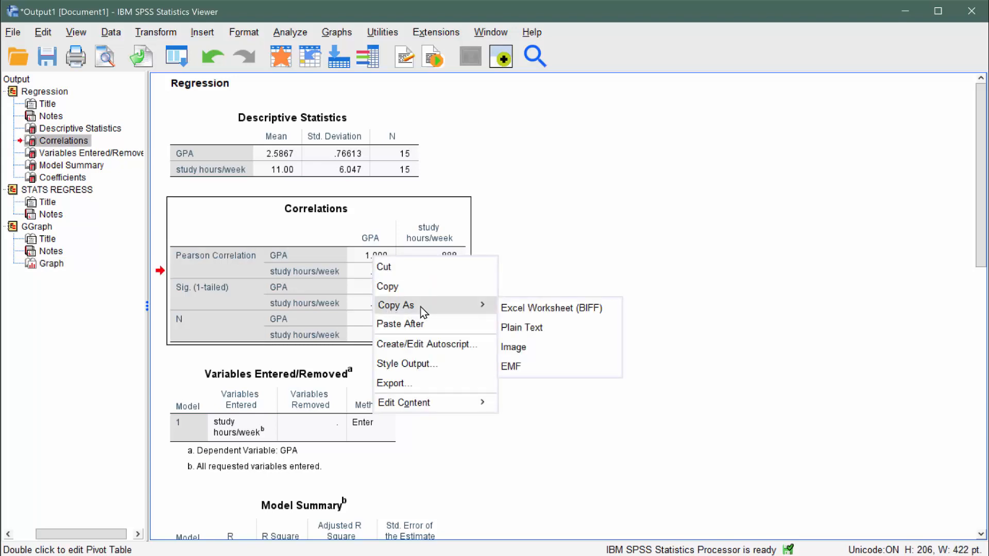
{"action": "left_click", "coordinate": [520, 348]}
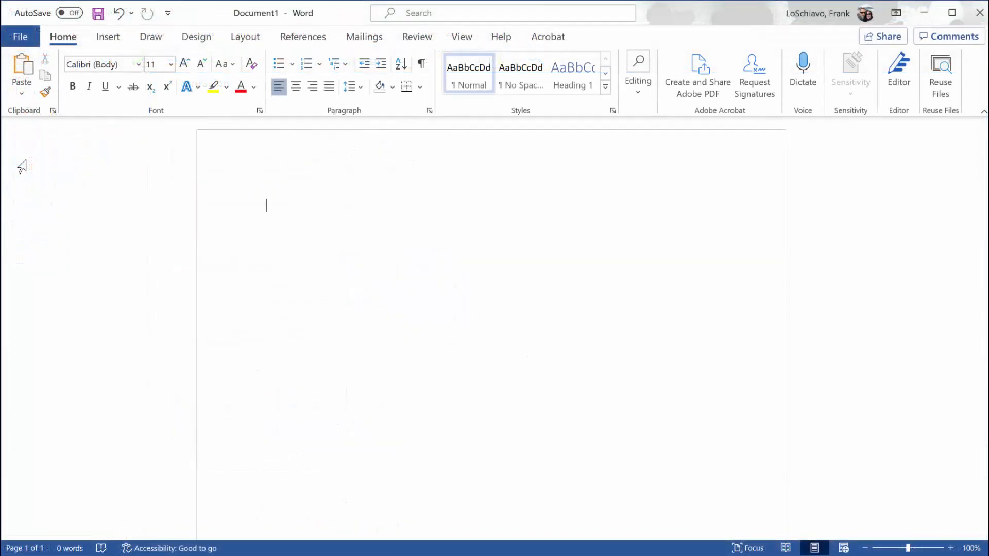
Paste the Correlations image twice into the blank Word document, one below the other, and try resizing the upper copy
{"action": "left_click", "coordinate": [22, 67]}
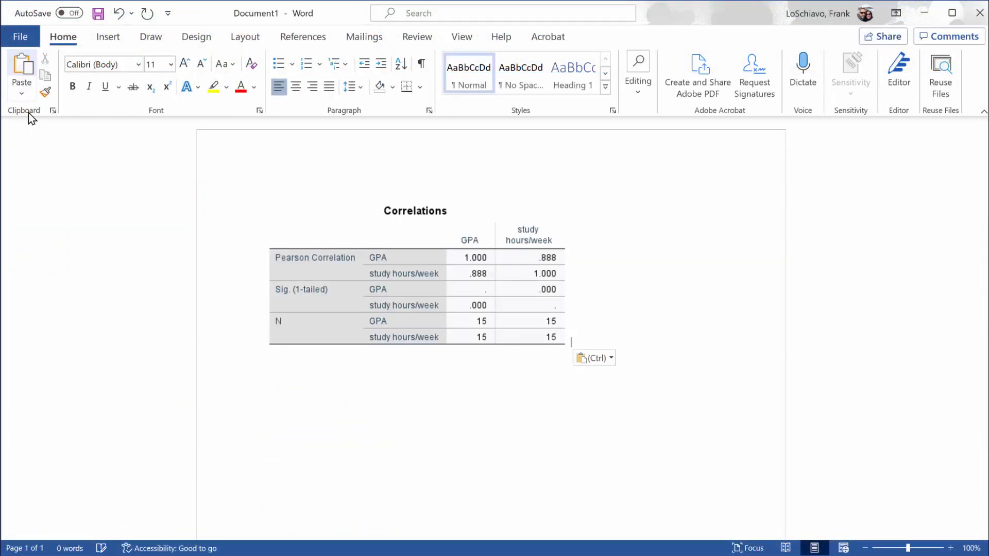
{"action": "key", "text": "Return"}
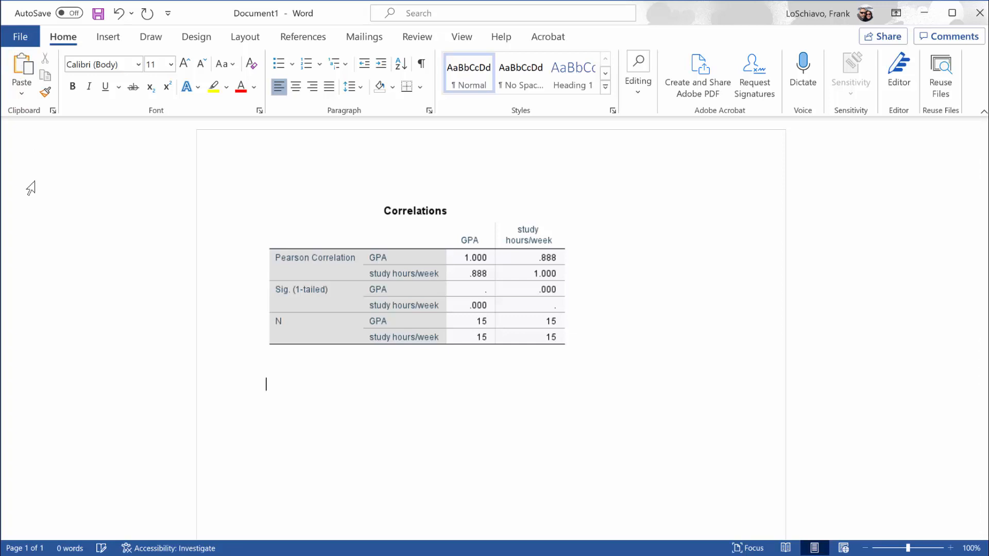
{"action": "key", "text": "ctrl+v"}
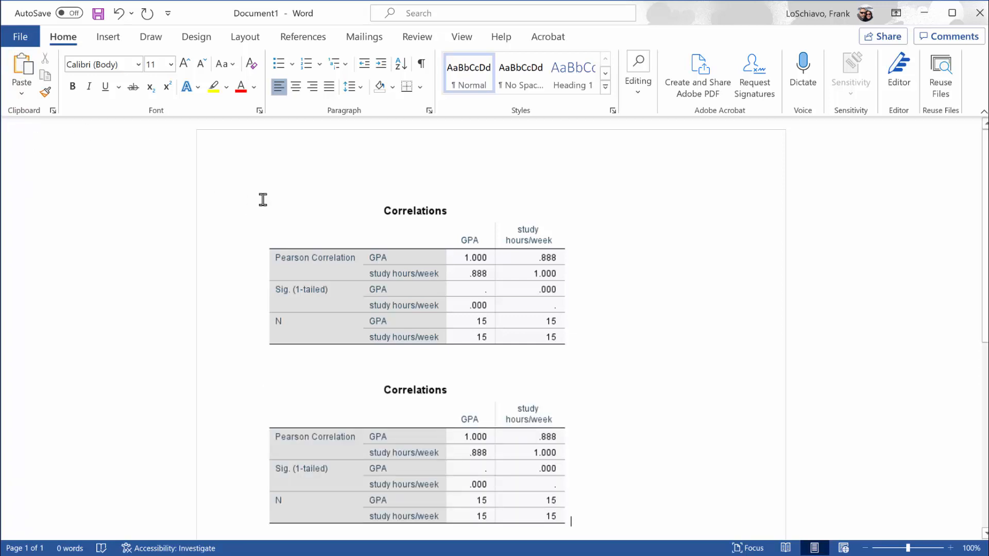
{"action": "left_click", "coordinate": [487, 286]}
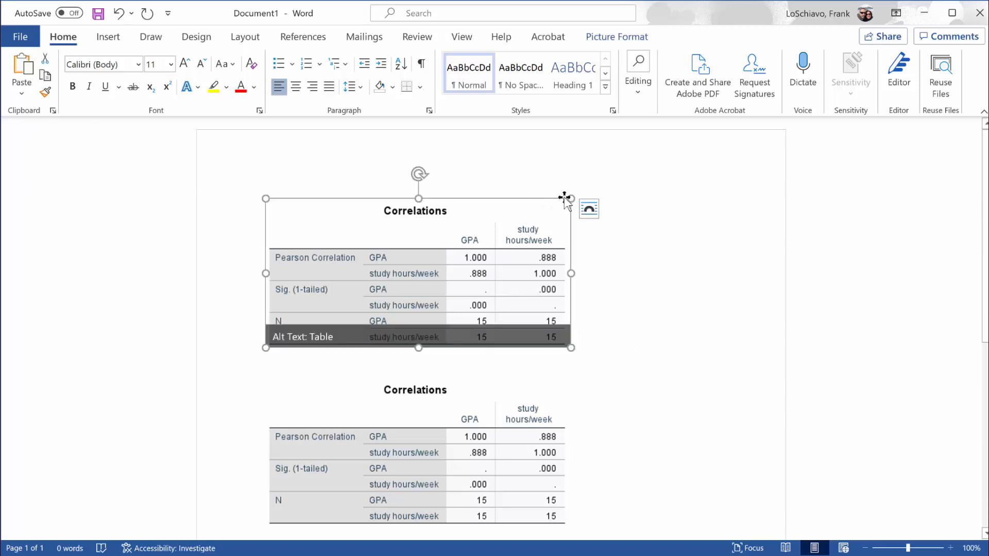
{"action": "left_click_drag", "start_coordinate": [570, 197], "coordinate": [570, 221]}
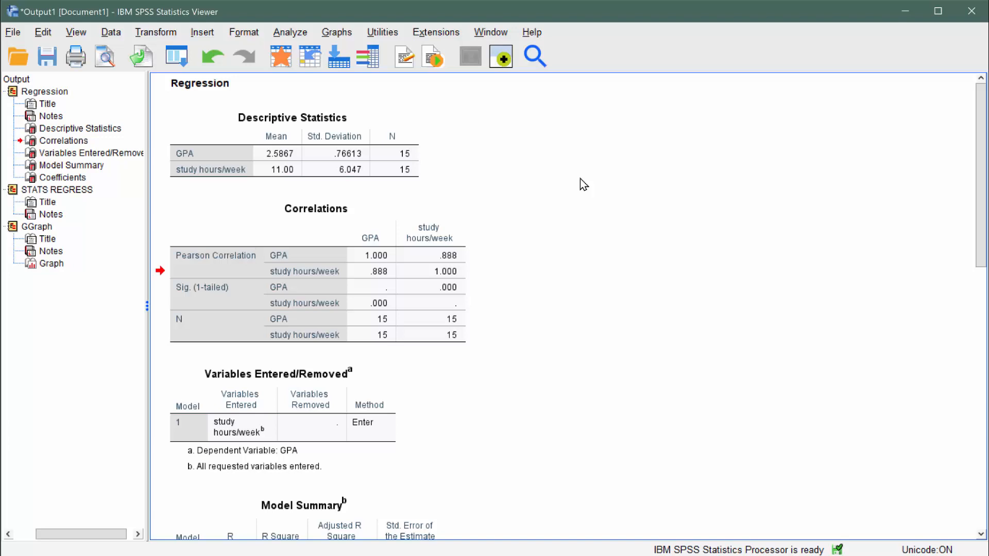
Open Snip & Sketch, capture a rectangular snip around the Correlations table in the SPSS output, and copy the snip
{"action": "key", "text": "super"}
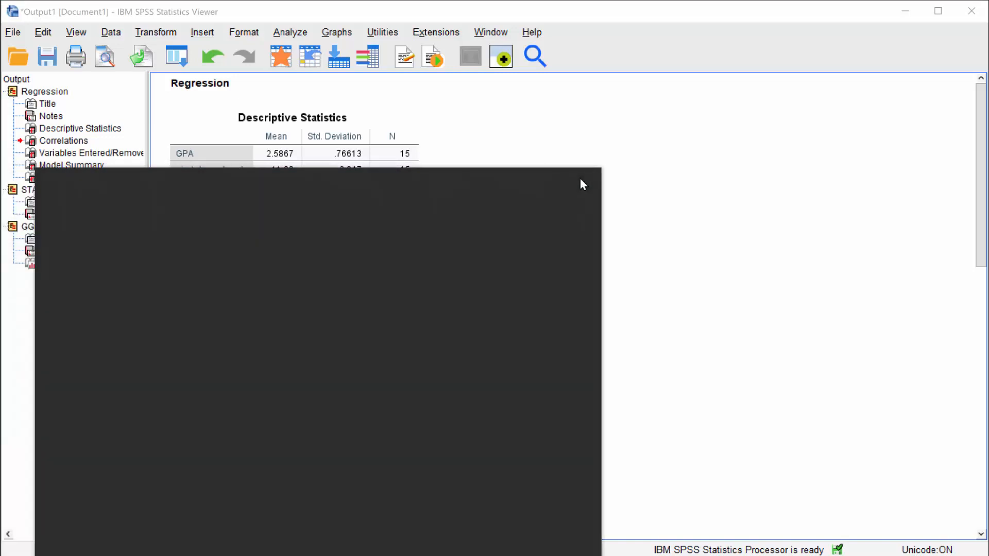
{"action": "type", "text": "snip"}
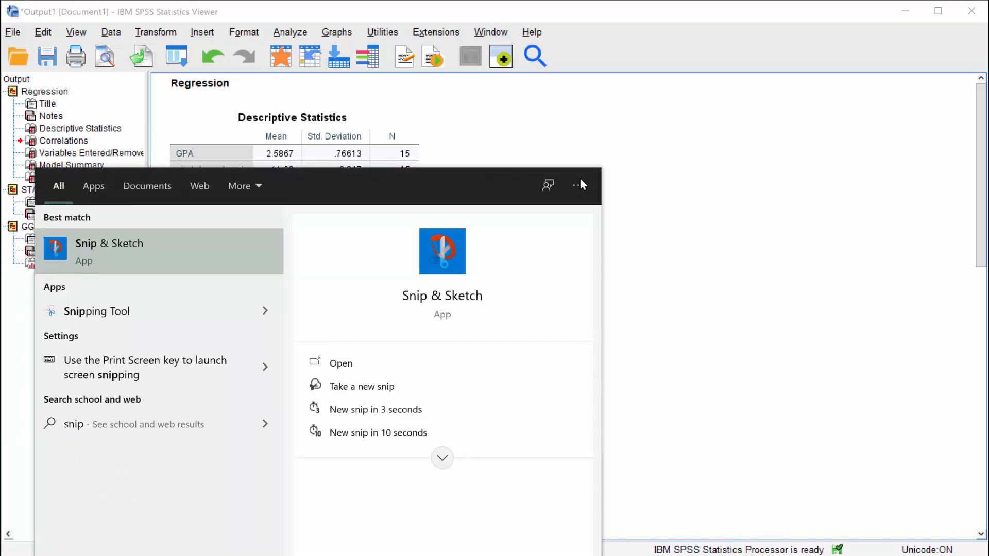
{"action": "left_click", "coordinate": [442, 297]}
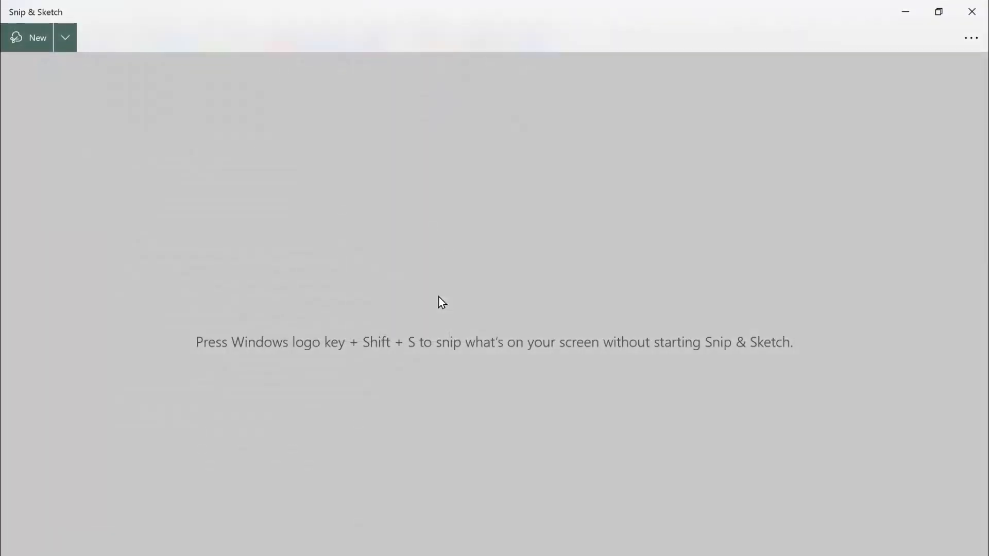
{"action": "left_click", "coordinate": [29, 39]}
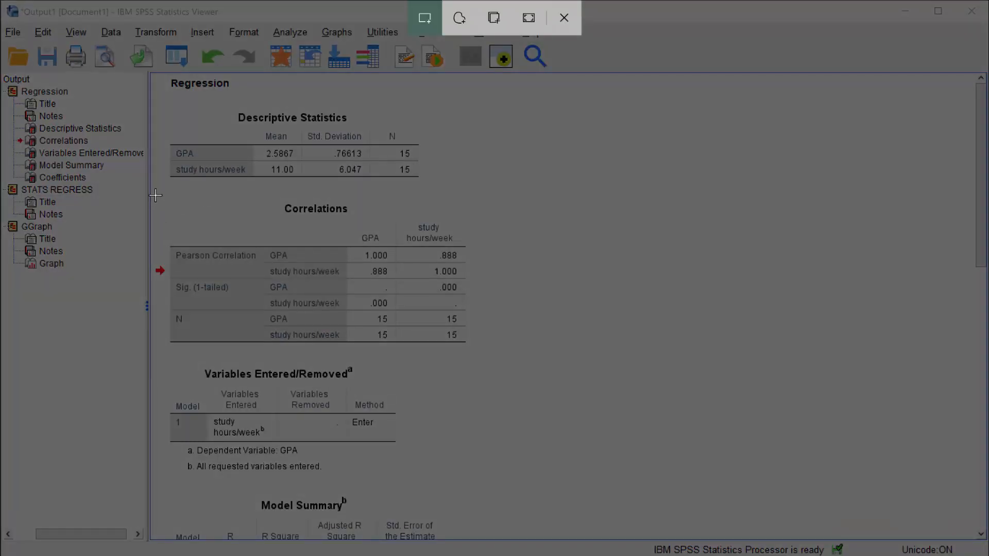
{"action": "mouse_move", "coordinate": [155, 194]}
{"action": "left_mouse_down"}
{"action": "mouse_move", "coordinate": [373, 269]}
{"action": "mouse_move", "coordinate": [430, 331]}
{"action": "mouse_move", "coordinate": [488, 353]}
{"action": "left_mouse_up"}
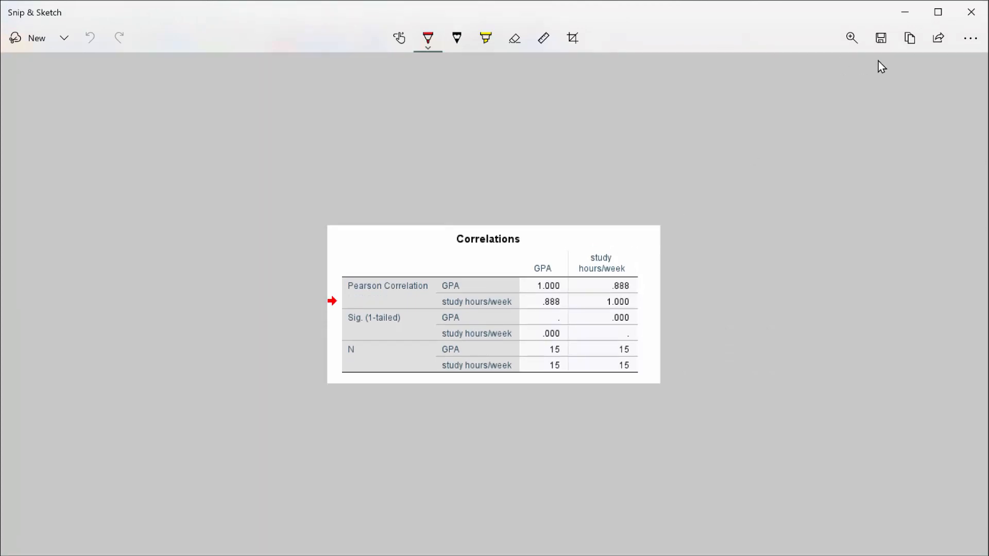
{"action": "left_click", "coordinate": [910, 48]}
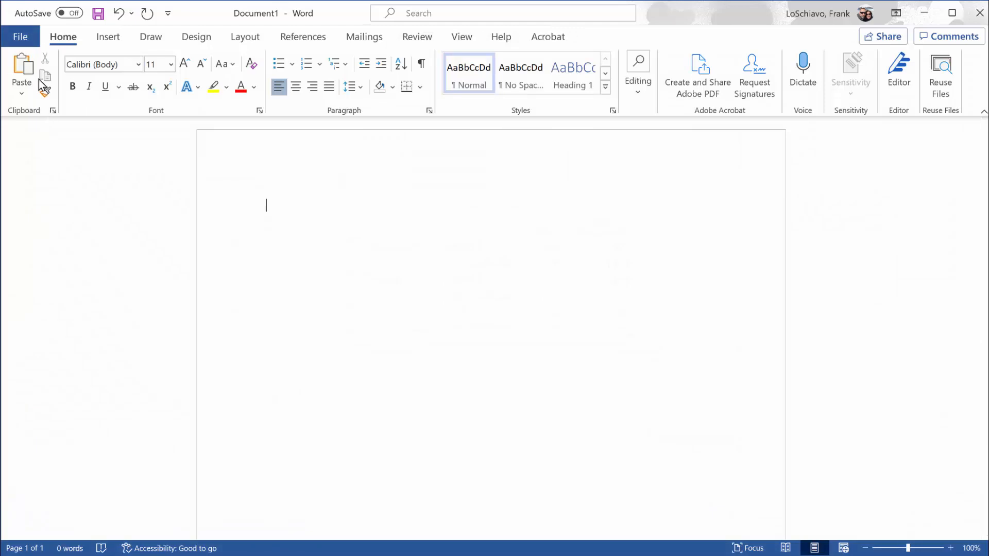
Paste the Correlations snip into the blank Word document and add a second copy in a new paragraph below
{"action": "left_click", "coordinate": [22, 67]}
{"action": "key", "text": "Return"}
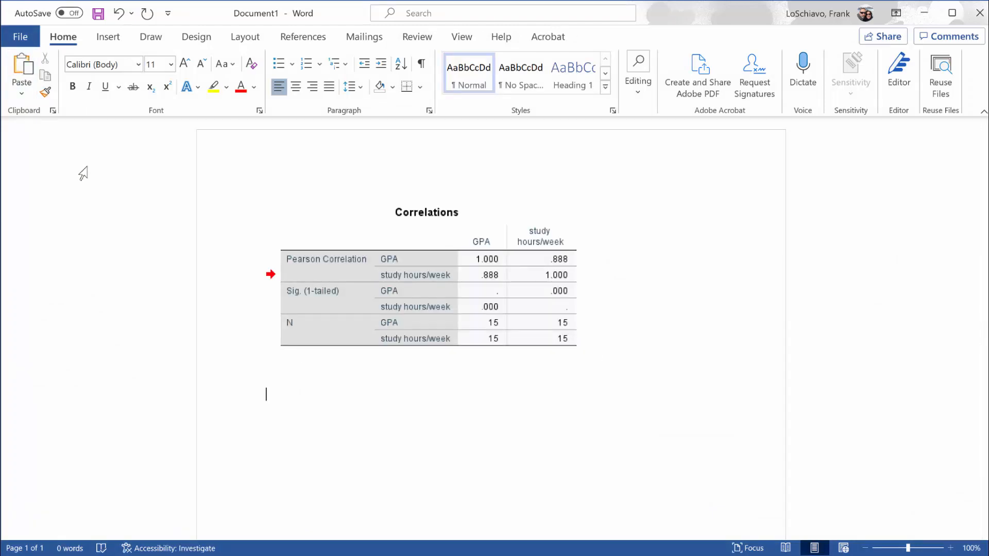
{"action": "key", "text": "ctrl+v"}
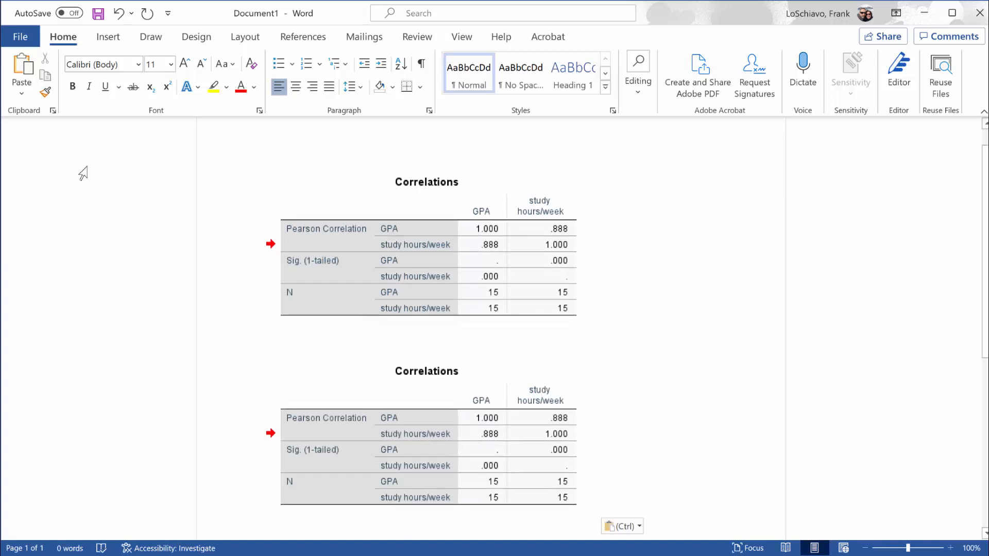